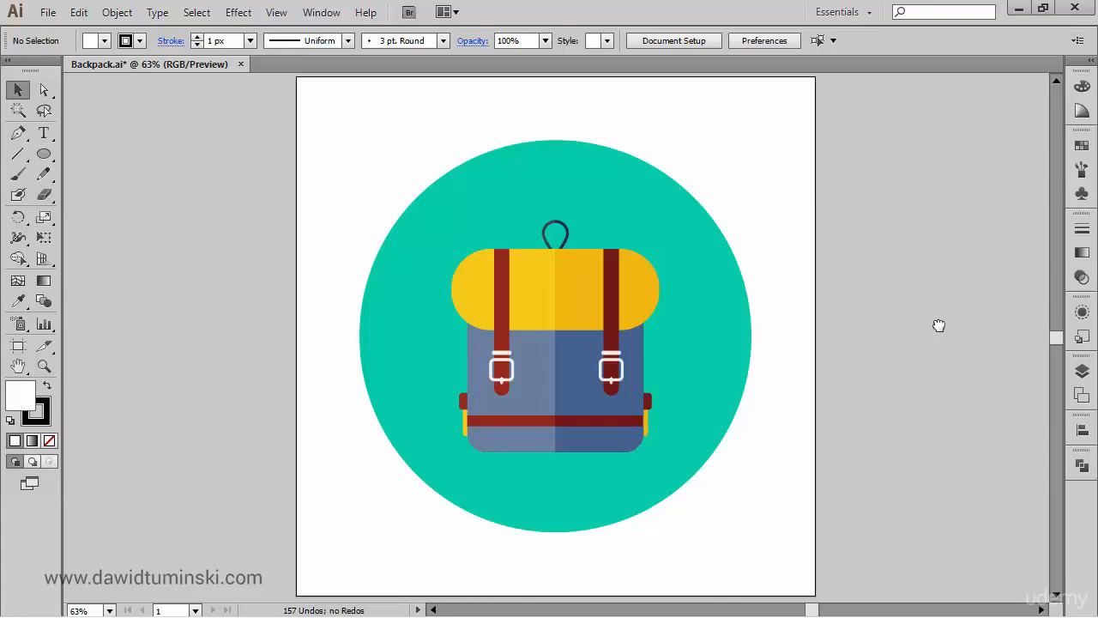
- Duplicate the backpack artboard as an empty 960 × 960 px artboard just to the right of the original
drag(856, 249, 649, 252)
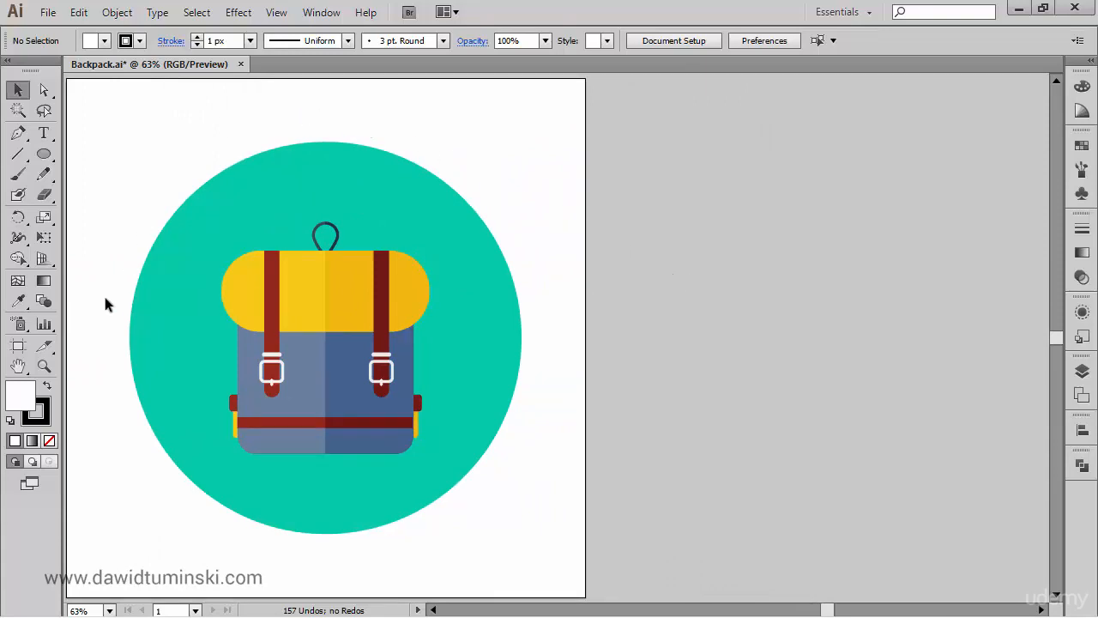
click(18, 346)
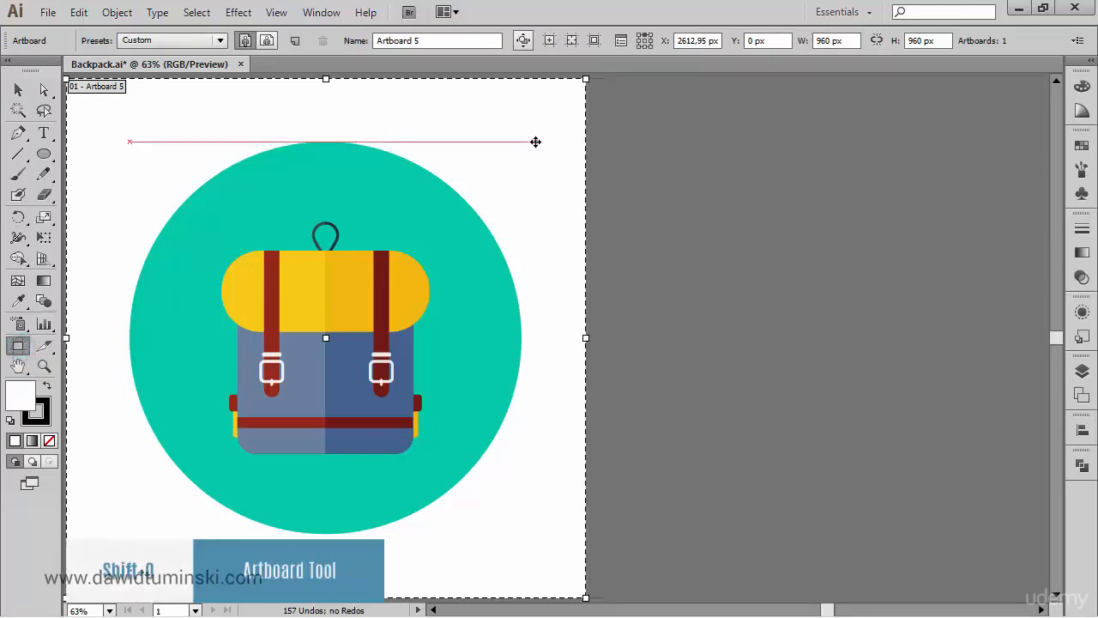
click(523, 44)
click(522, 43)
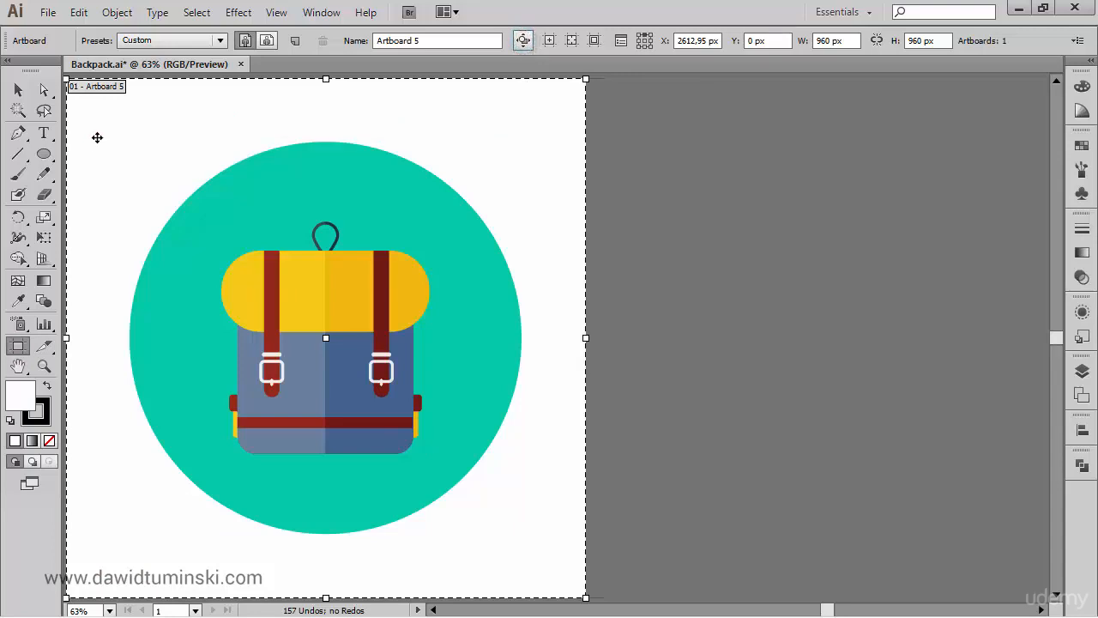
drag(97, 137, 639, 157)
drag(932, 231, 674, 226)
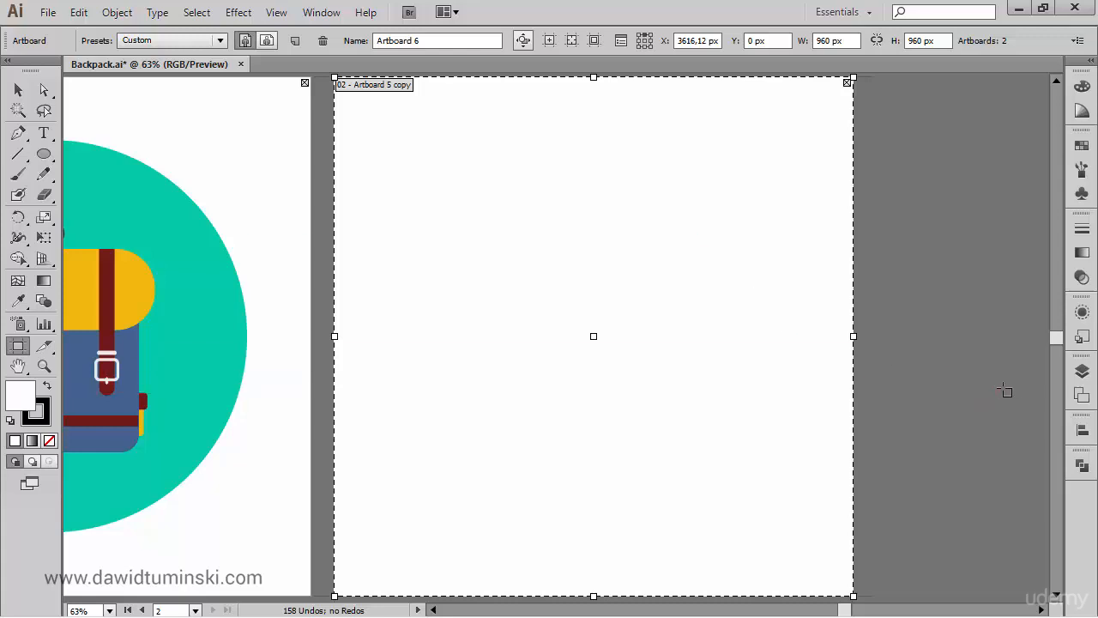
- Create a new layer named Backpack
click(1082, 372)
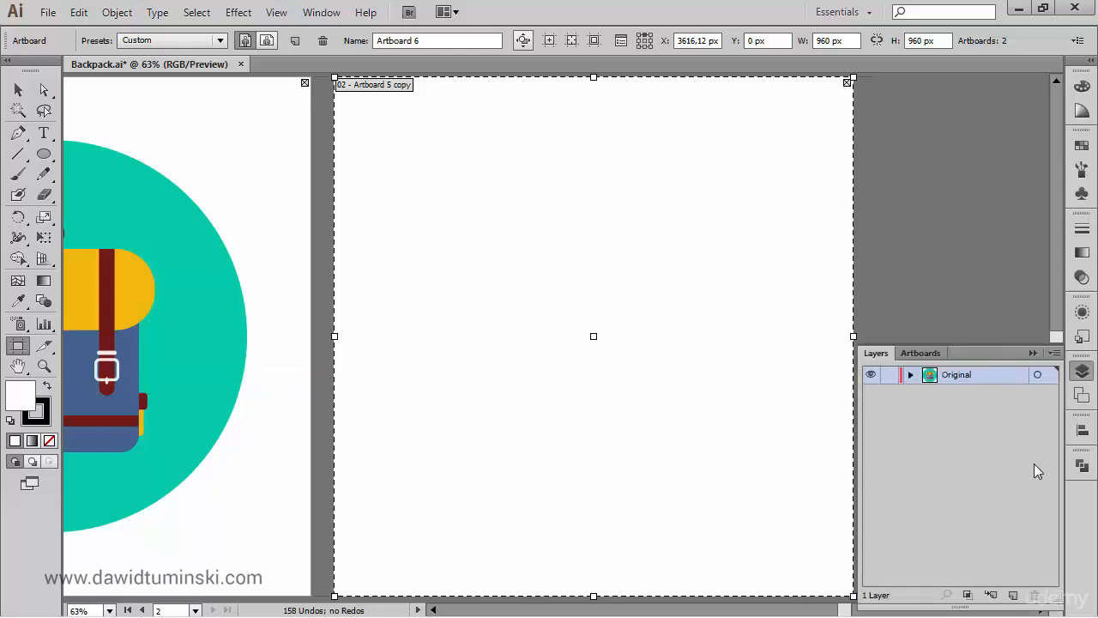
alt+click(1013, 595)
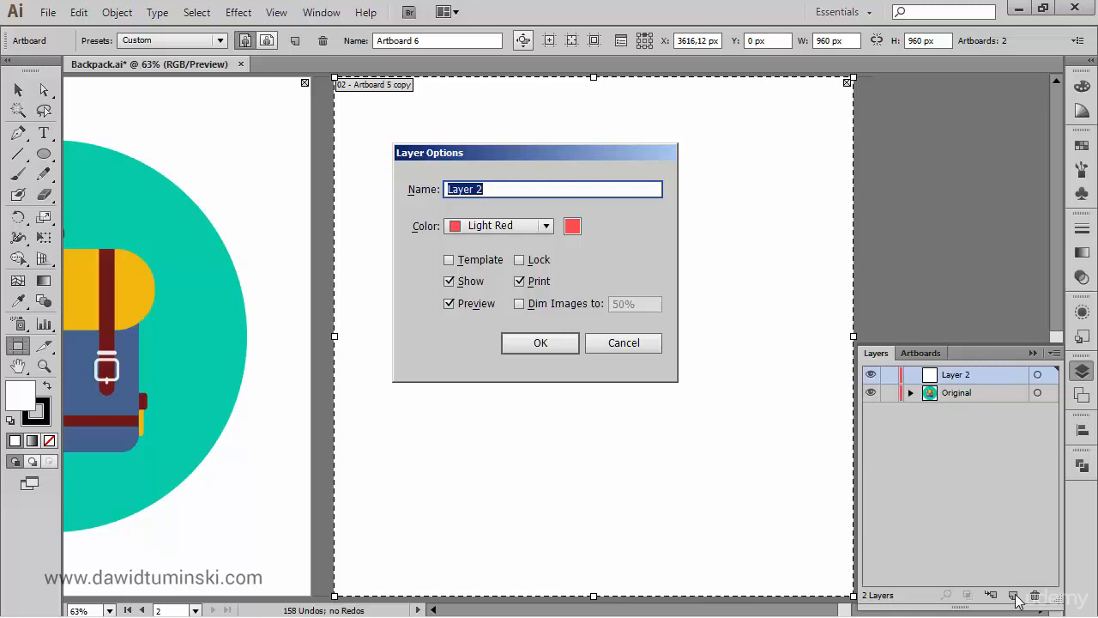
text(Backpack)
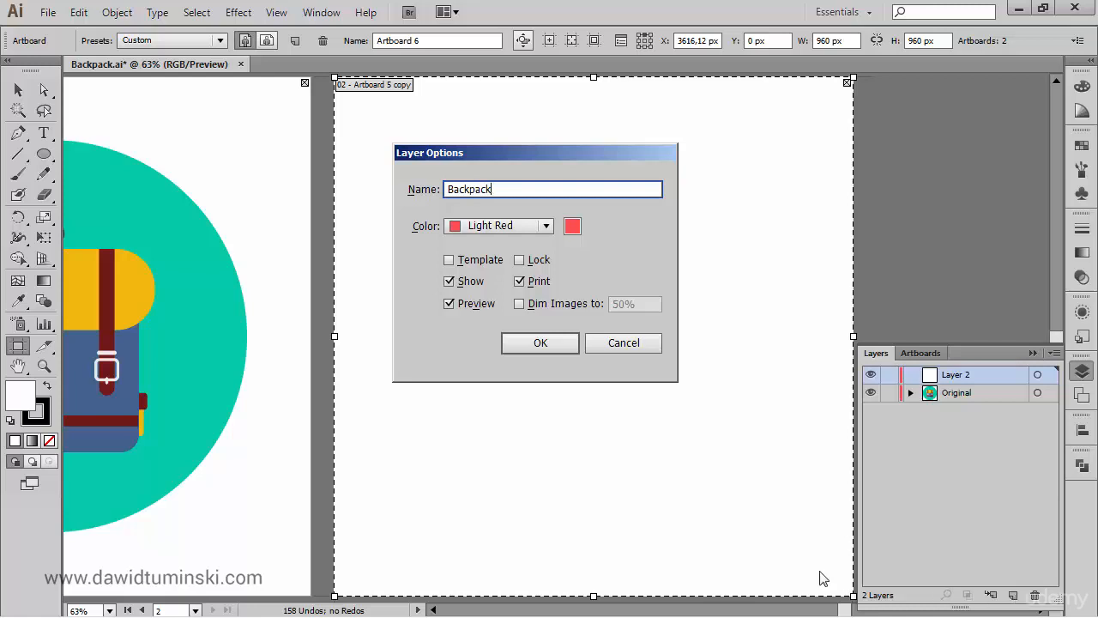
click(527, 343)
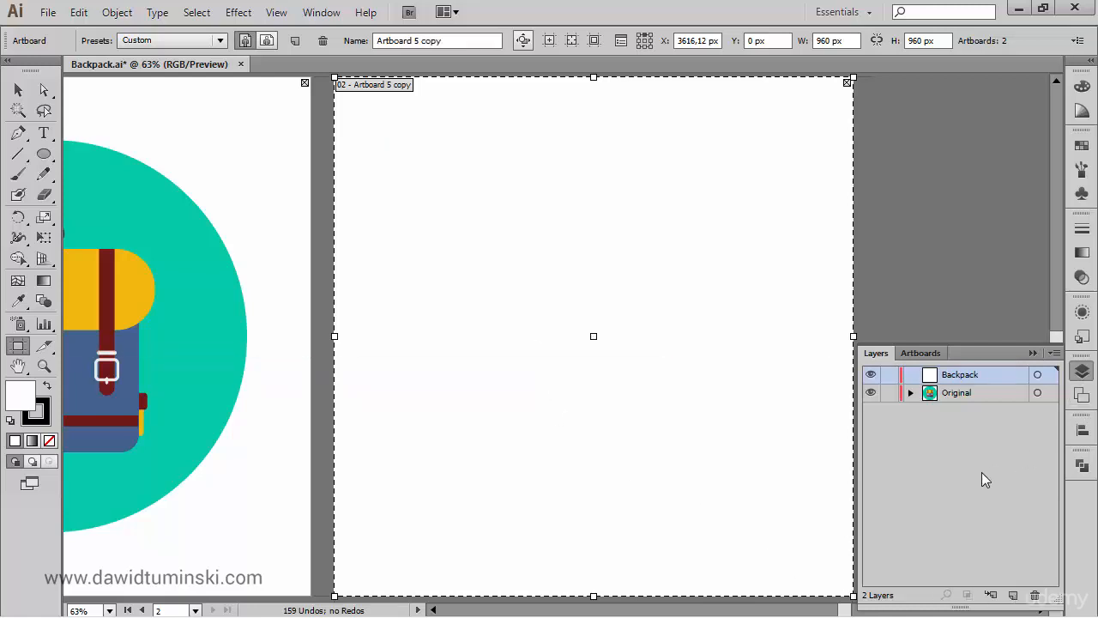
- Lock the Original layer and return to the Selection tool
click(891, 393)
click(1033, 353)
key(v)
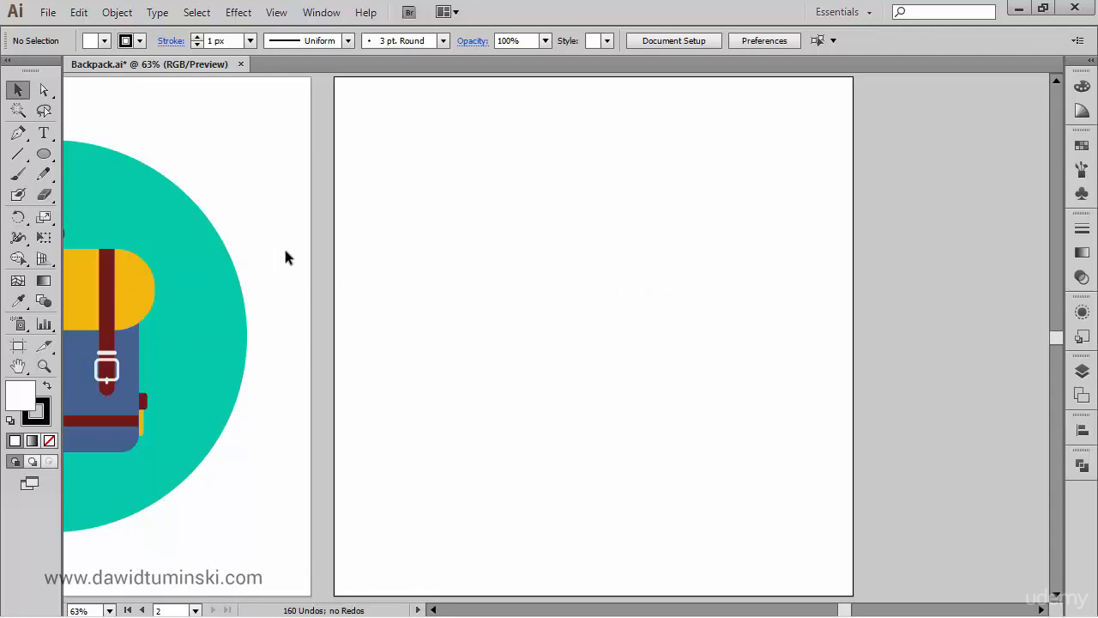
- Draw a rounded square with enlarged corners for the backpack body and place it near the middle of the empty artboard
key(space)
drag(158, 230, 373, 224)
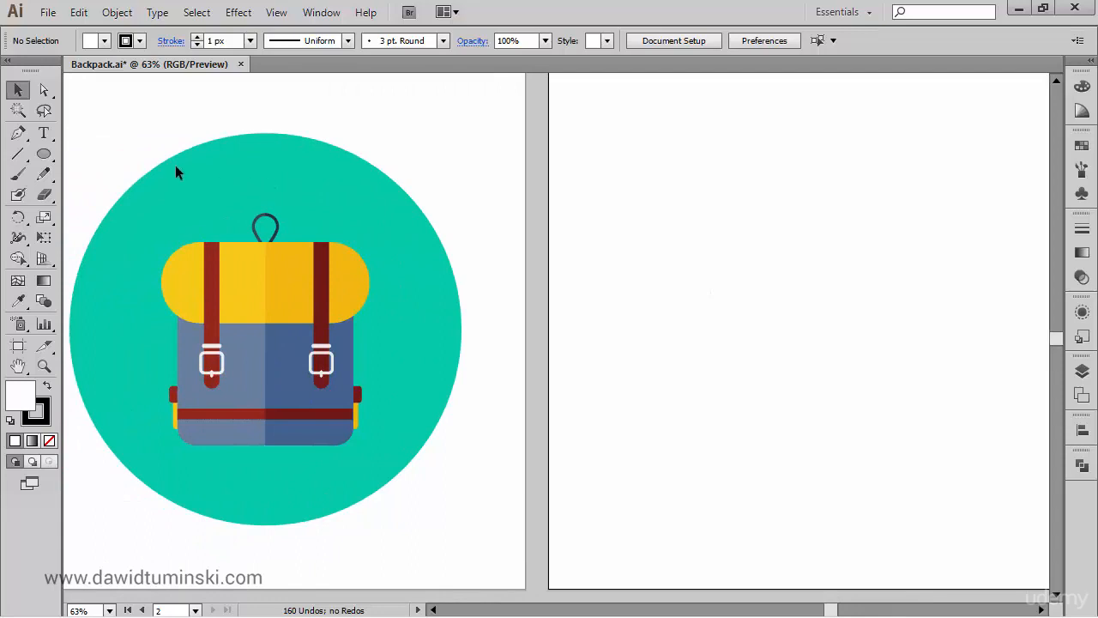
drag(45, 154, 129, 175)
key(space)
drag(872, 289, 735, 300)
drag(657, 317, 834, 493)
key(Up)
key(Up)
key(Up)
key(Up)
key(Up)
drag(744, 407, 670, 350)
- Draw a rounded rectangle about 394 × 156 px with fully rounded ends over the upper part of the body as the flap
drag(204, 281, 252, 270)
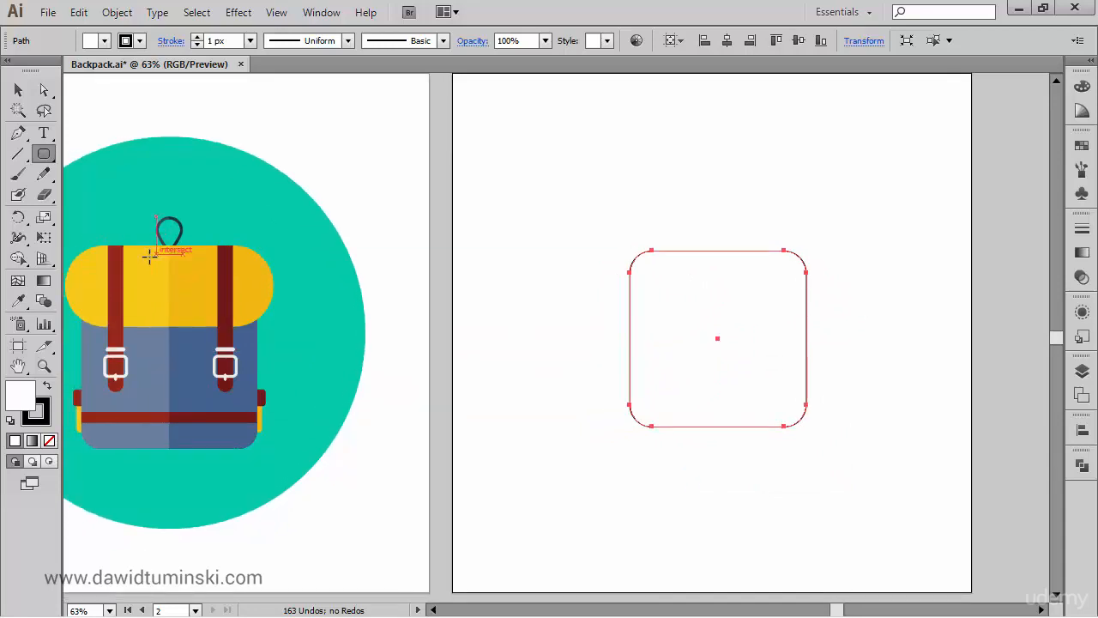
drag(489, 349, 441, 345)
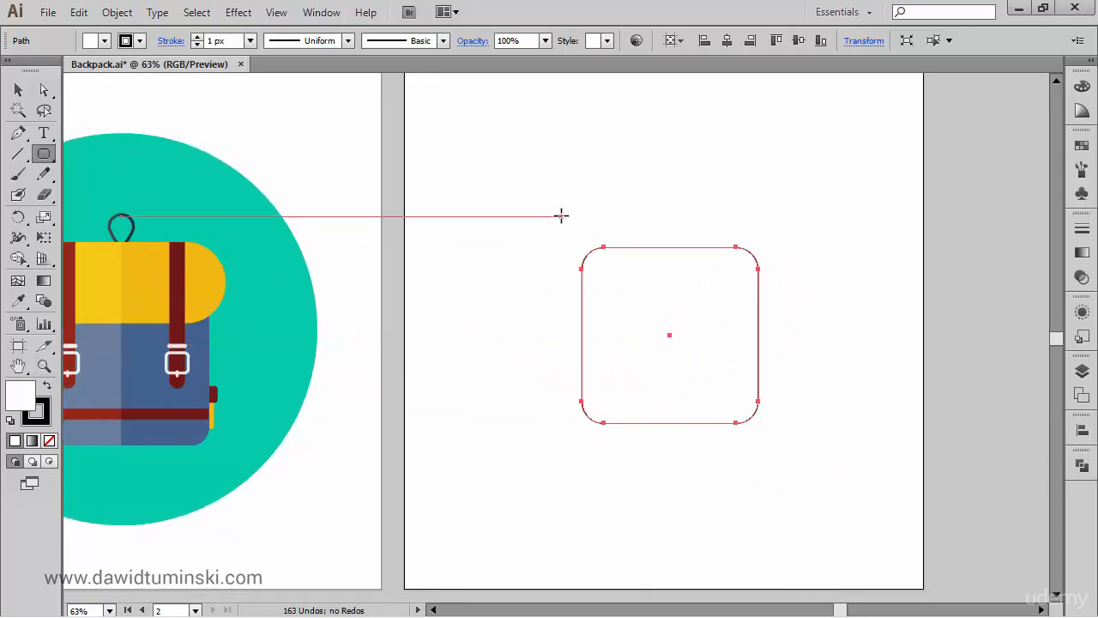
drag(561, 215, 774, 300)
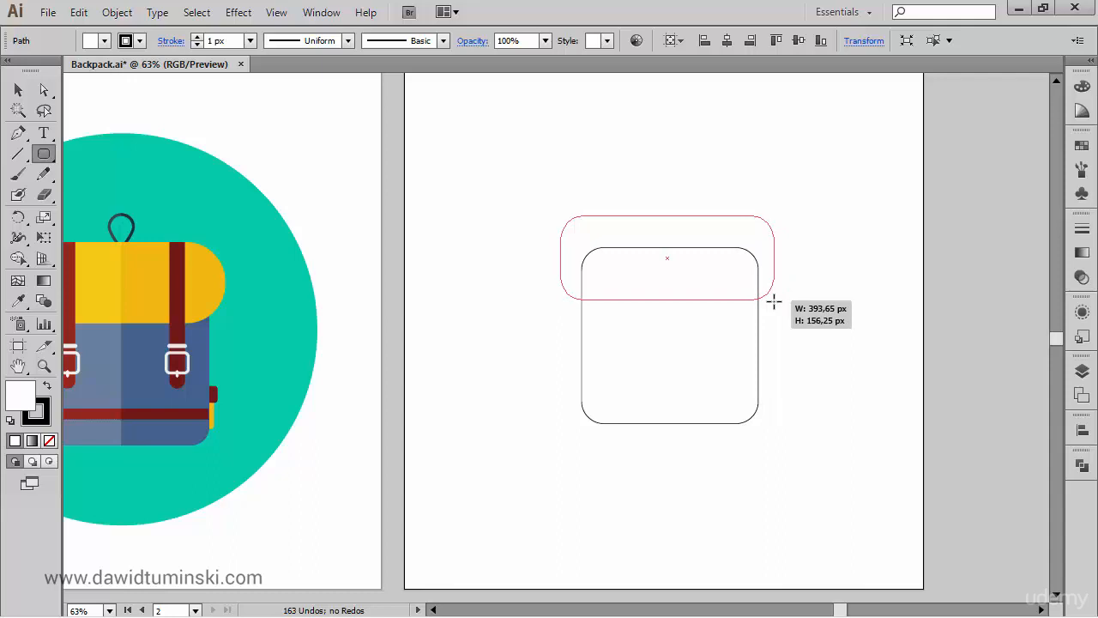
key(Right)
drag(774, 300, 774, 301)
ctrl+click(822, 345)
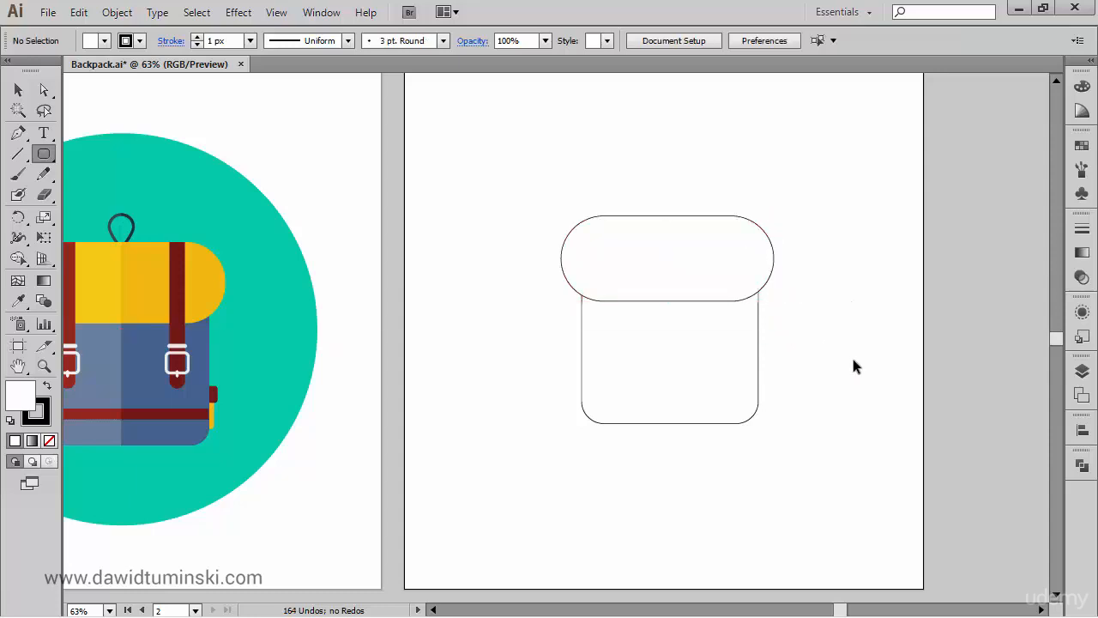
ctrl+click(673, 250)
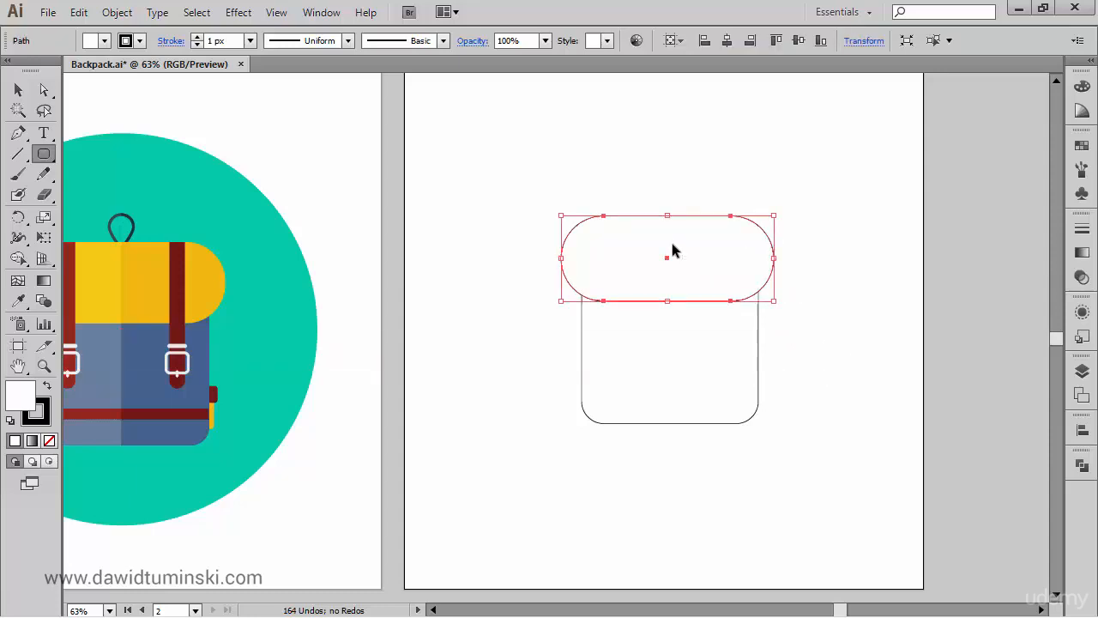
ctrl+click(839, 347)
- Select the body and flap shapes and centre both horizontally on the artboard
drag(816, 461, 498, 147)
click(669, 41)
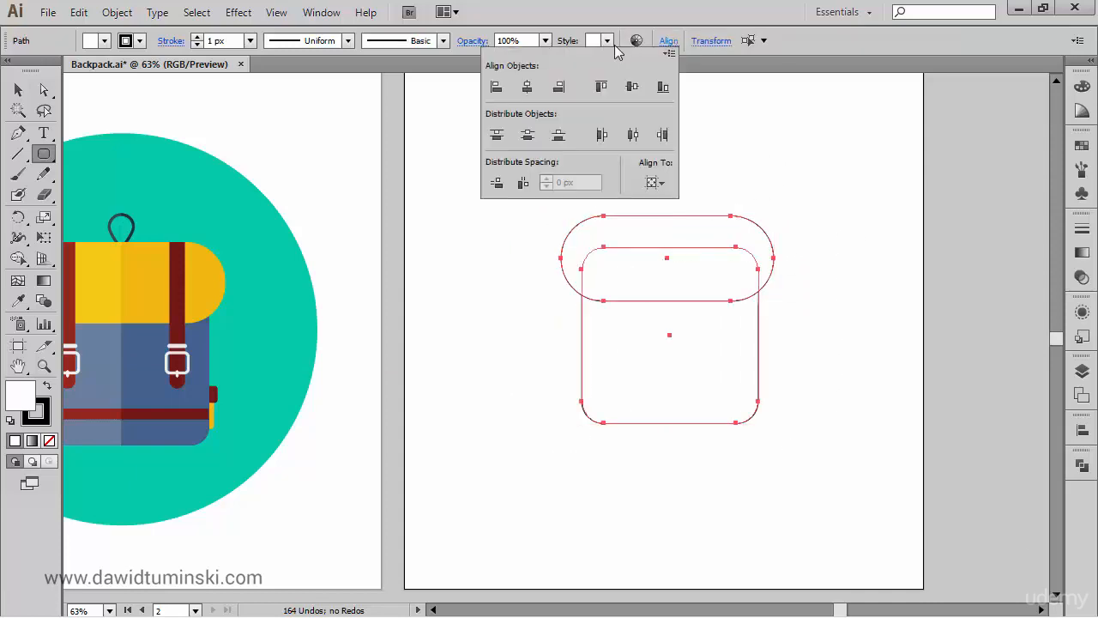
click(528, 87)
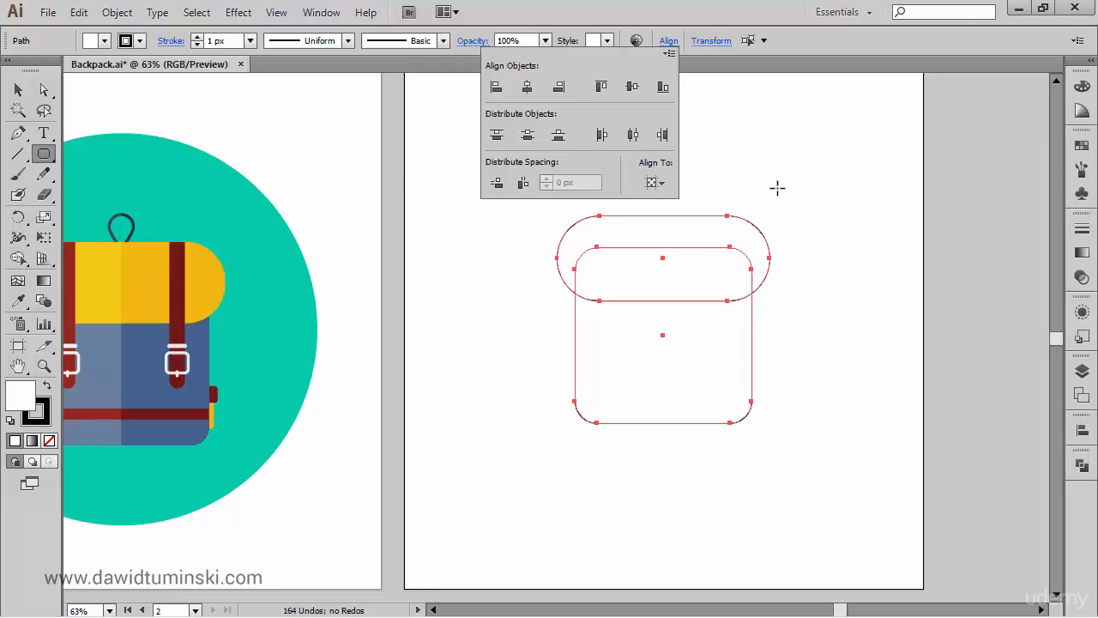
click(659, 182)
click(664, 202)
click(534, 88)
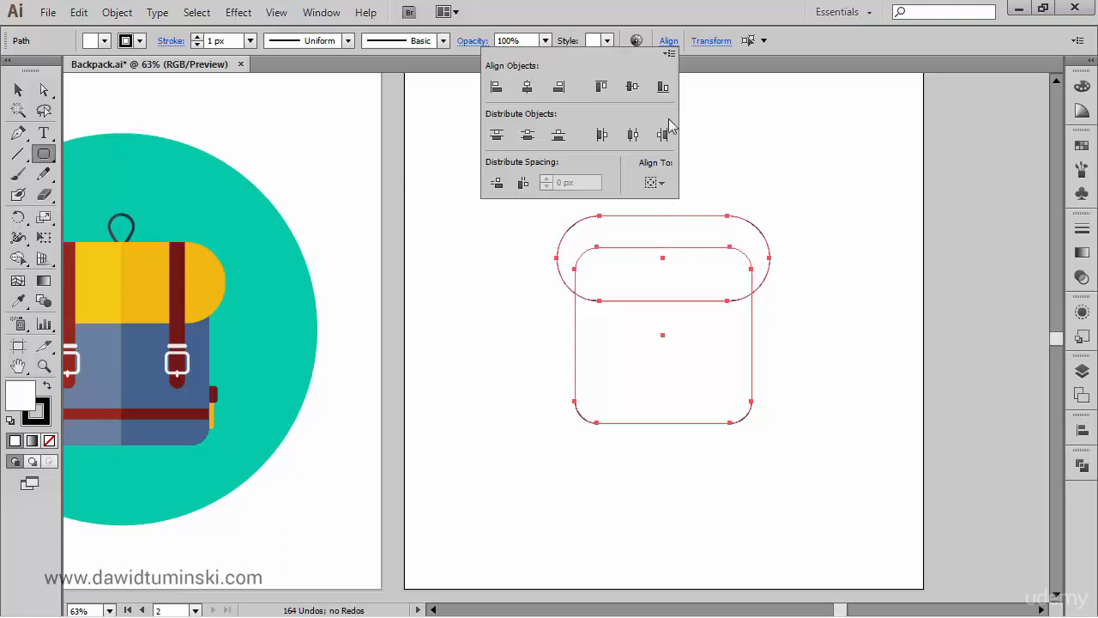
click(788, 136)
click(788, 135)
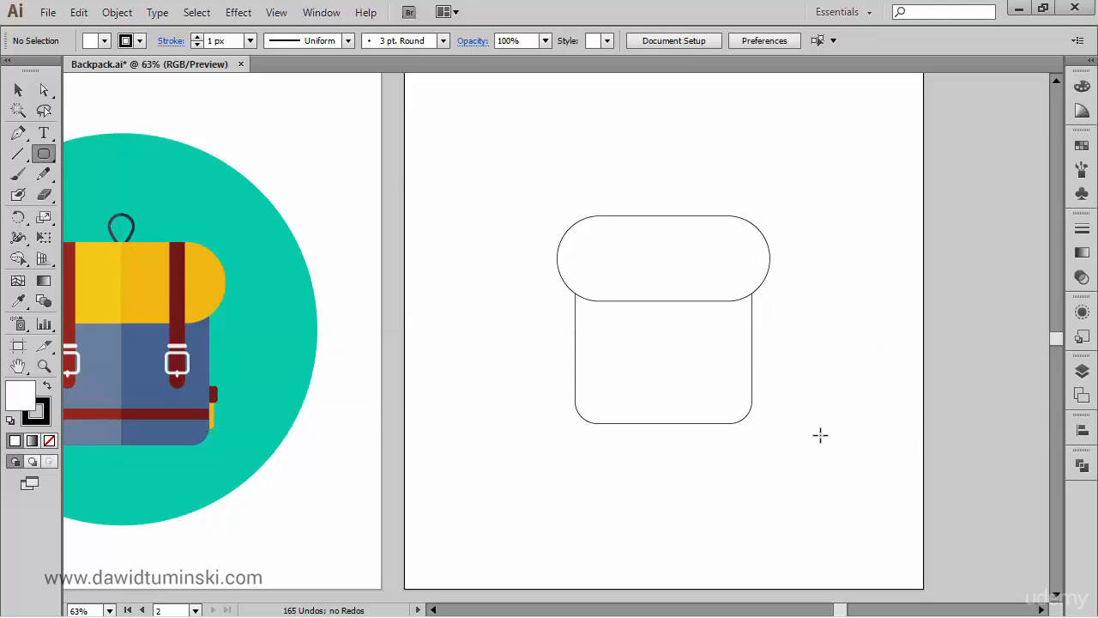
- Draw a small circle with the Ellipse tool centred above the flap and shift it slightly upward
click(43, 154)
click(110, 194)
drag(664, 199, 678, 214)
drag(583, 143, 768, 299)
drag(695, 241, 743, 184)
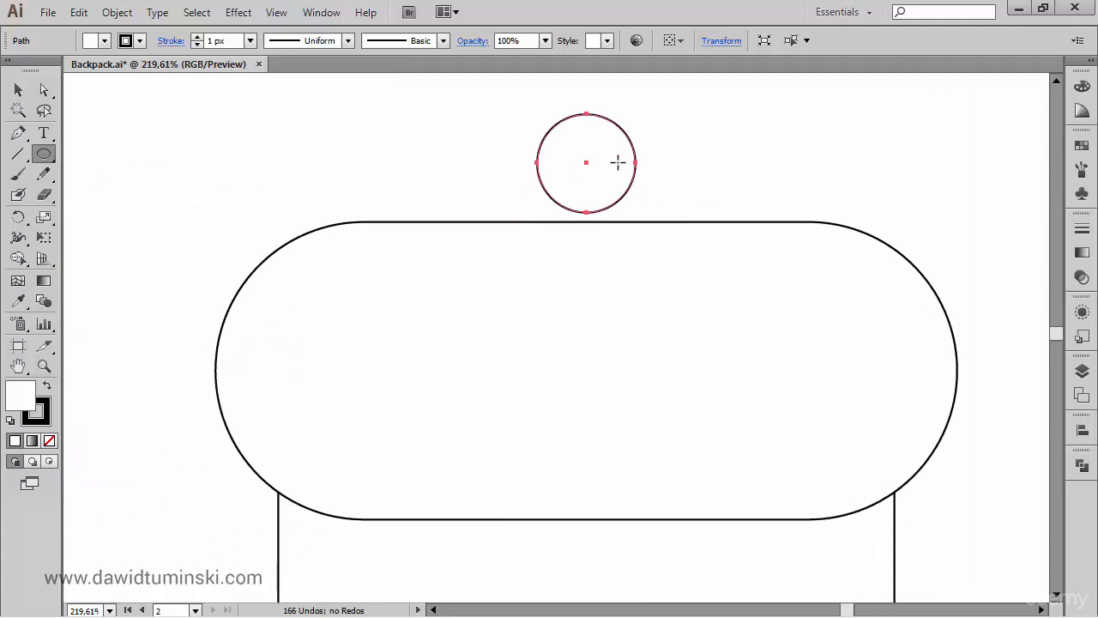
key(a)
drag(586, 165, 591, 149)
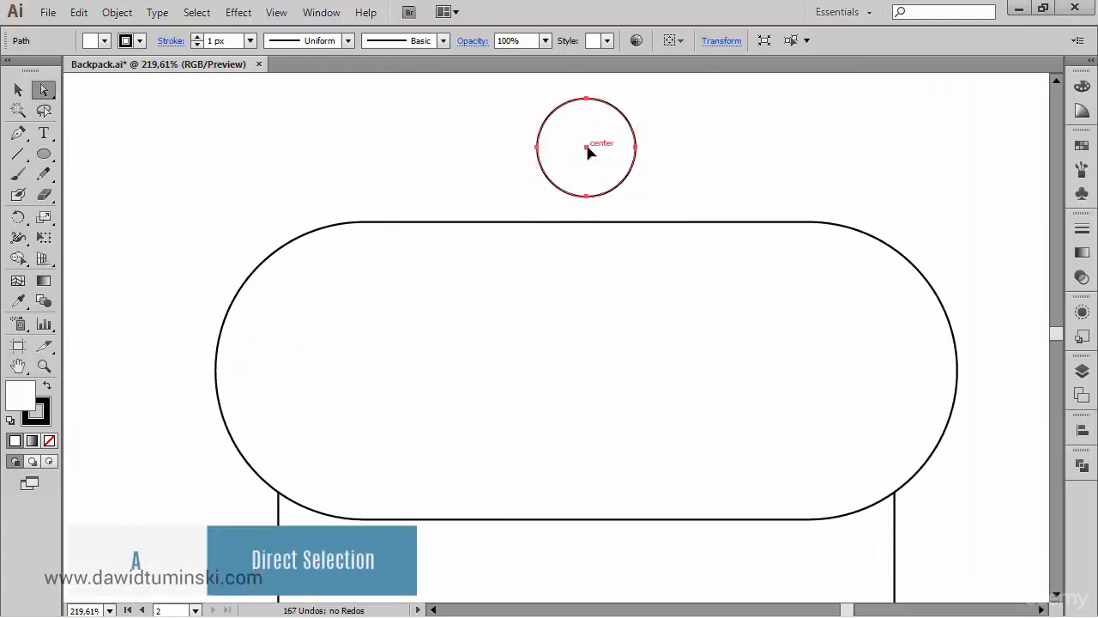
- Convert the circle's lowest anchor point to a corner and lower it to about Y 278 px, forming a teardrop loop
click(588, 197)
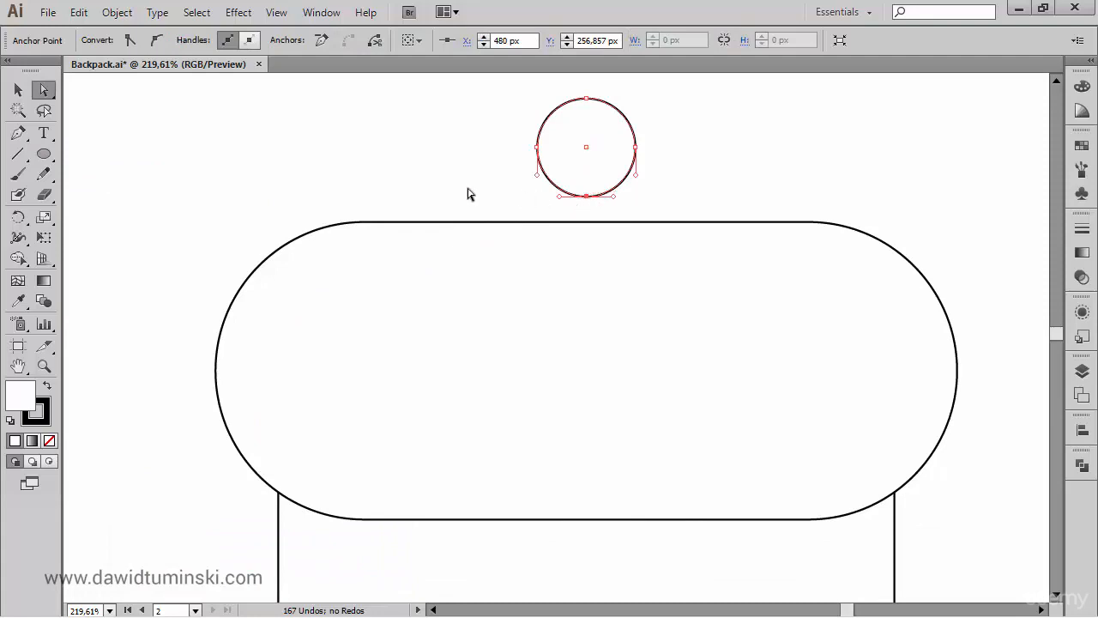
click(130, 42)
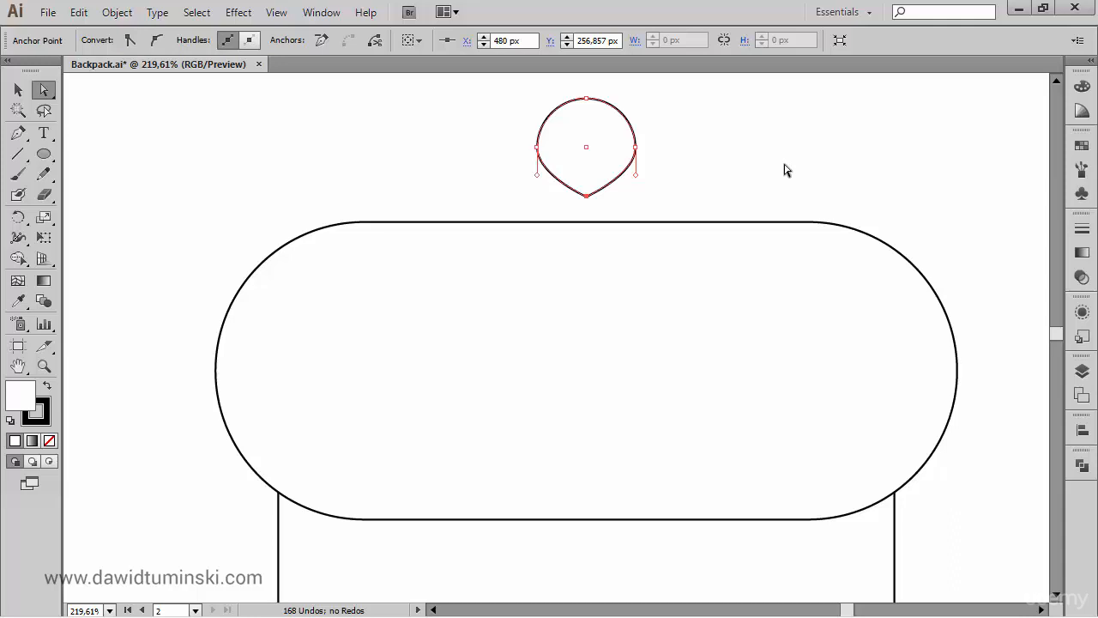
key(Down)
key(Down)
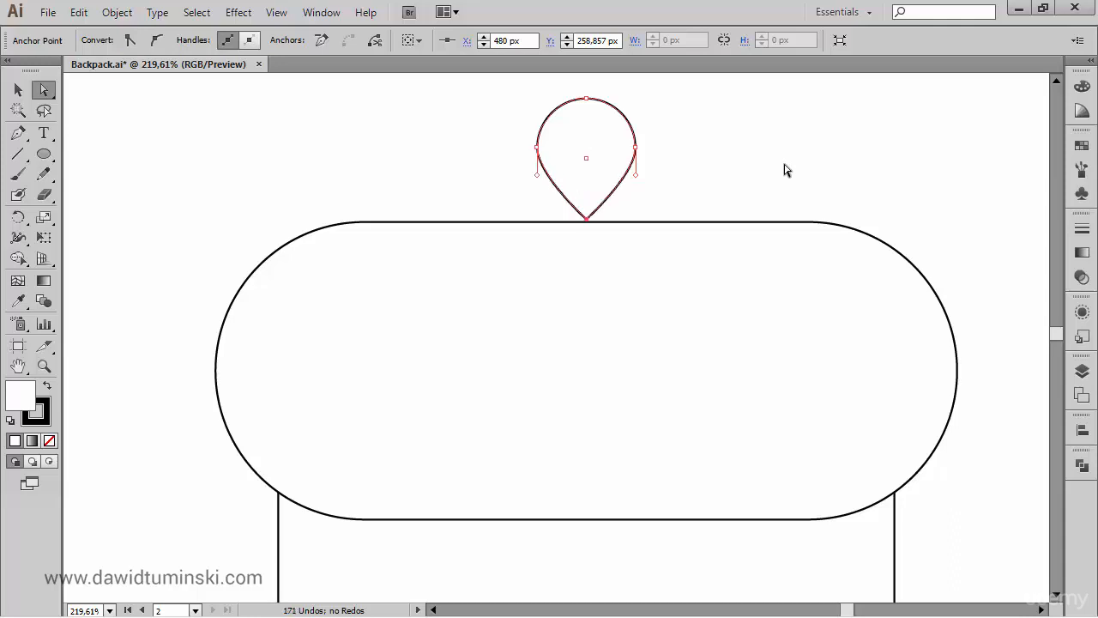
key(Down)
key(shift+Down)
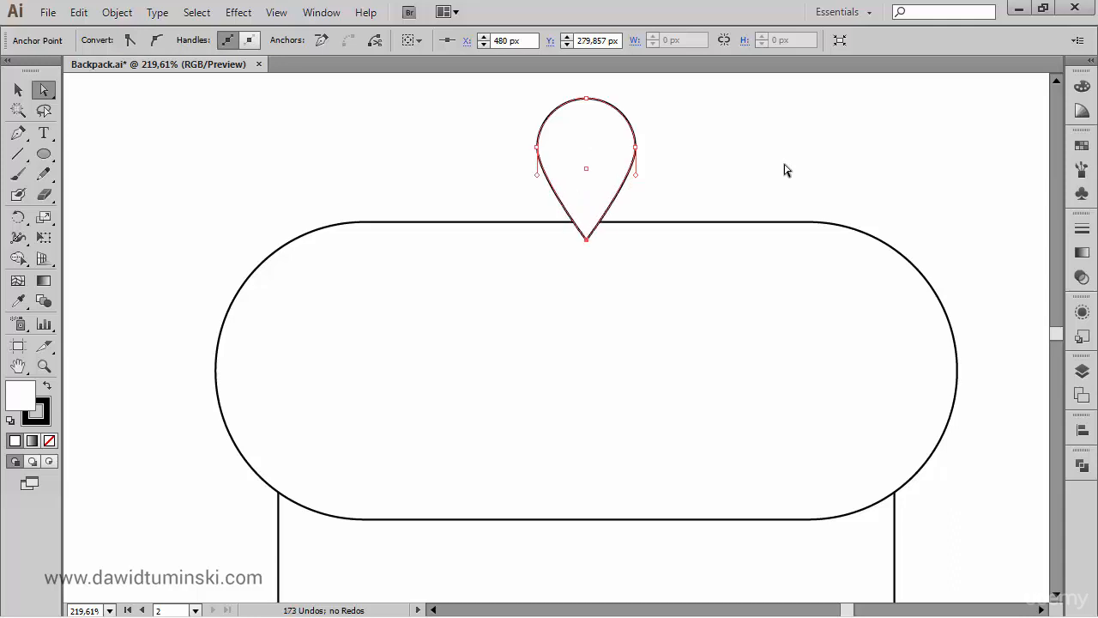
key(shift+Up)
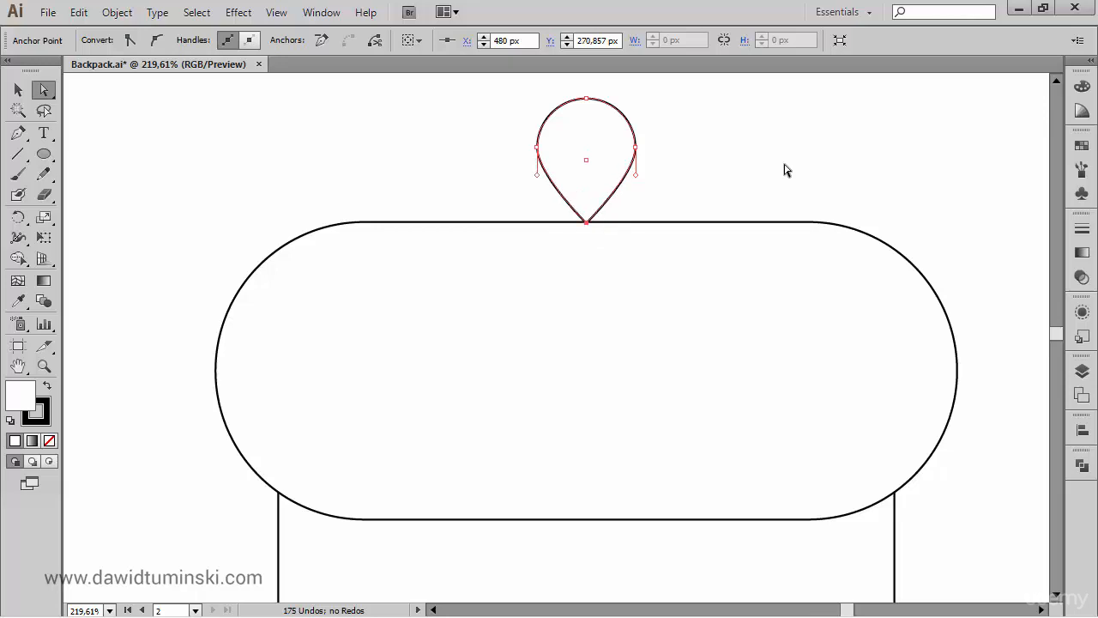
key(shift+Down)
key(Up)
key(Up)
key(Up)
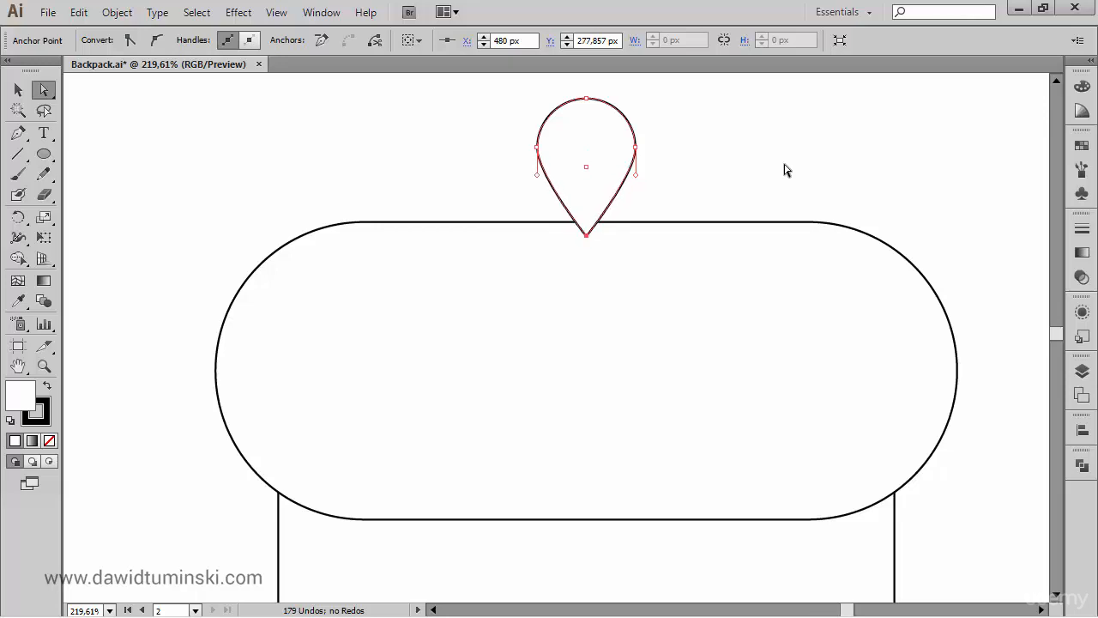
click(784, 170)
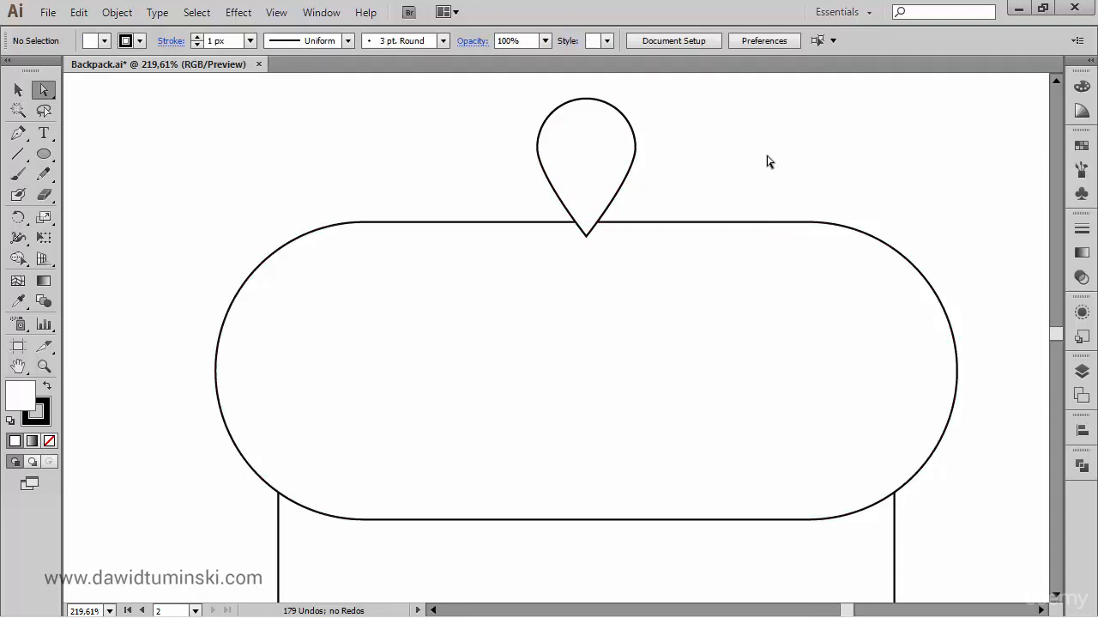
- Nudge the whole teardrop loop down so its pointed end sits deeper behind the flap's upper edge
click(587, 172)
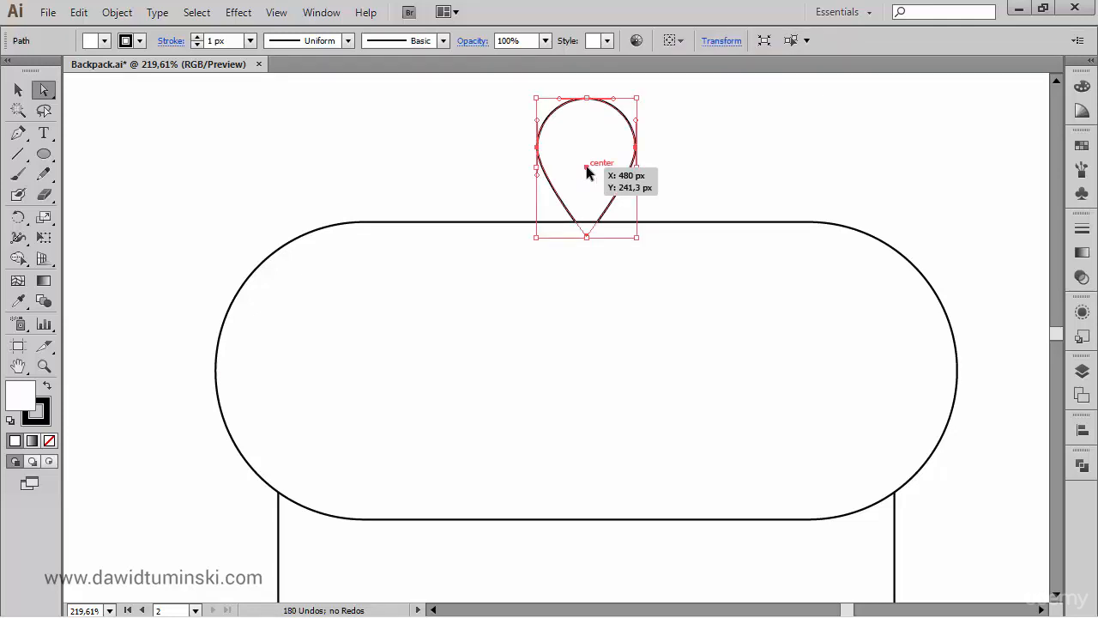
key(Down)
key(Down)
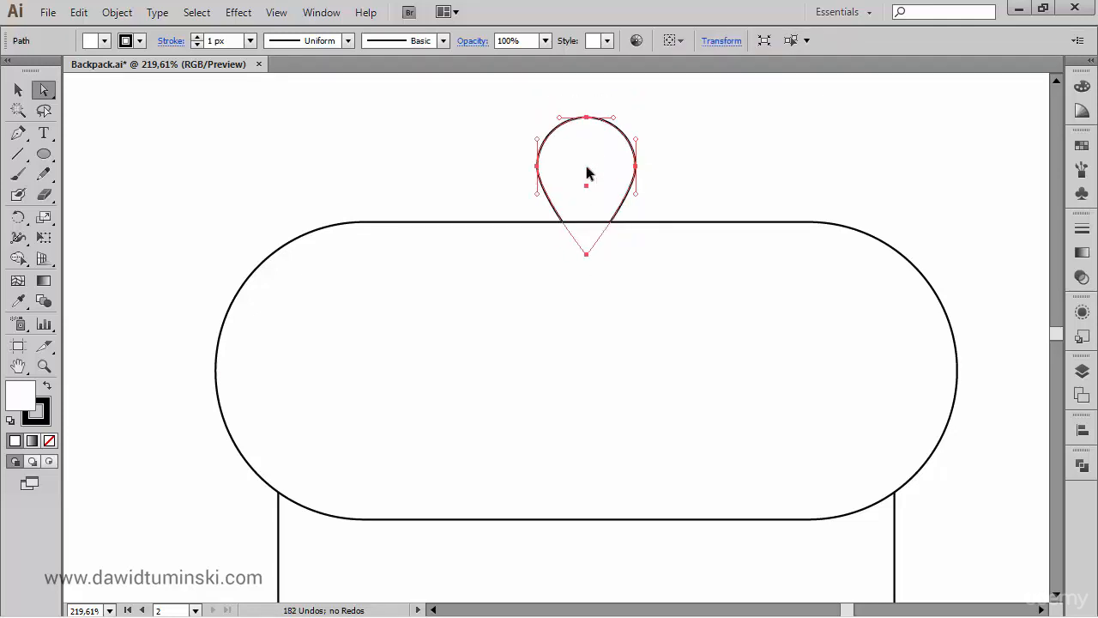
click(697, 156)
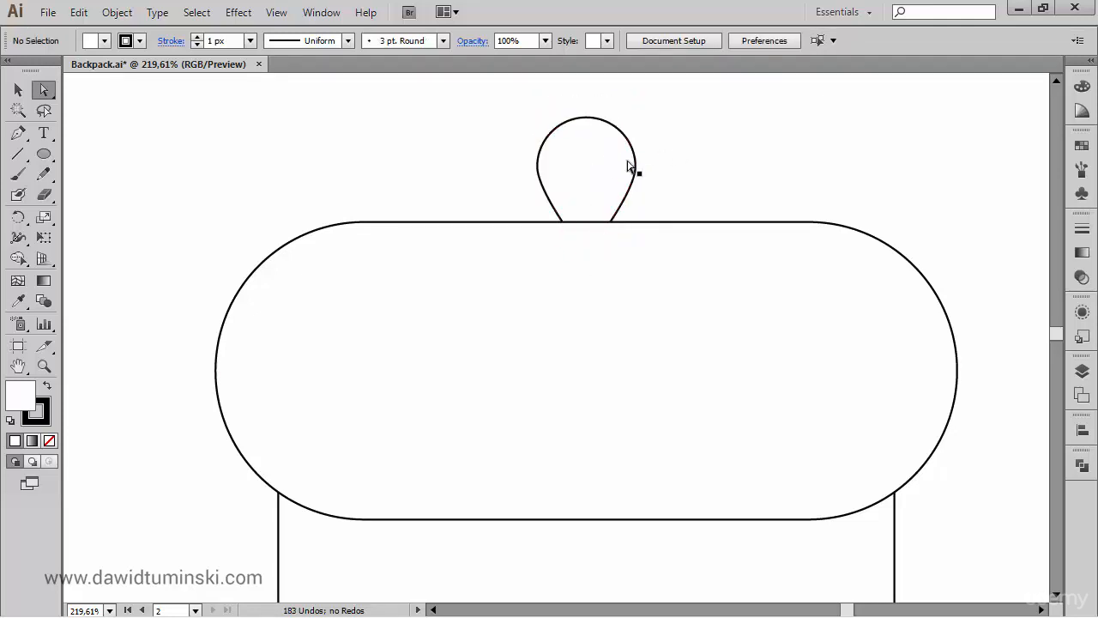
- Scale the teardrop loop down slightly about its centre, keeping its proportions
click(608, 171)
click(18, 89)
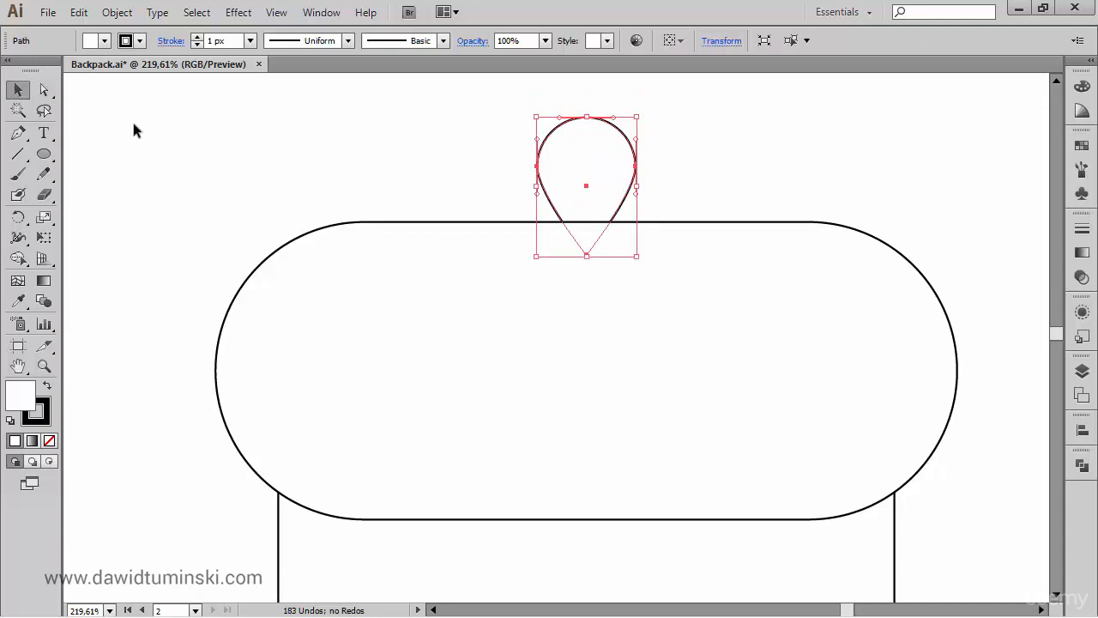
drag(635, 118, 632, 121)
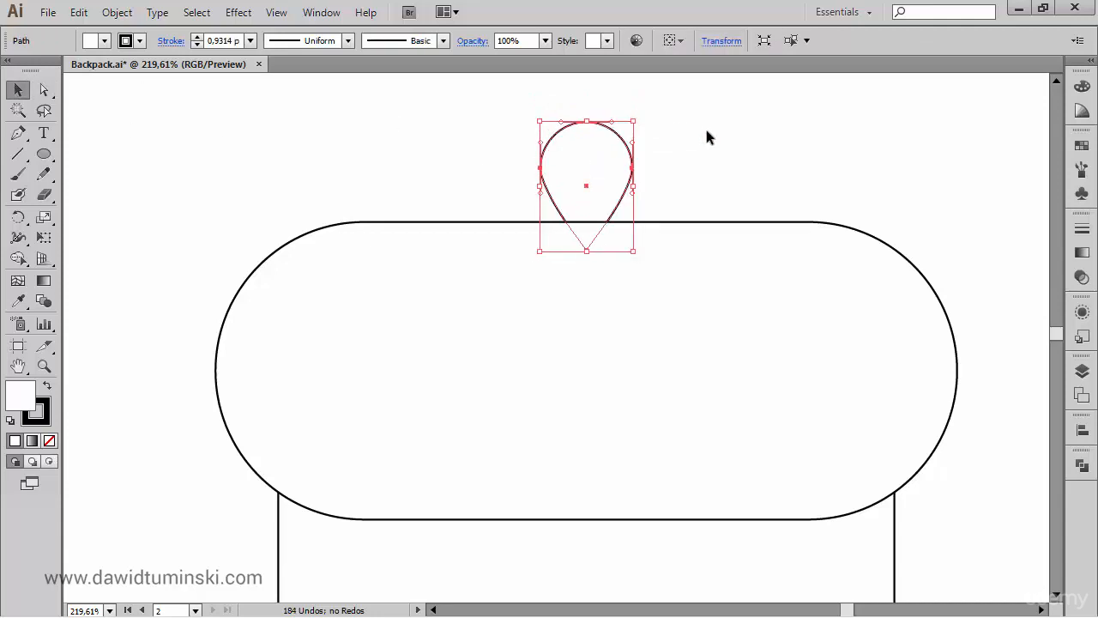
click(720, 134)
key(ctrl+0)
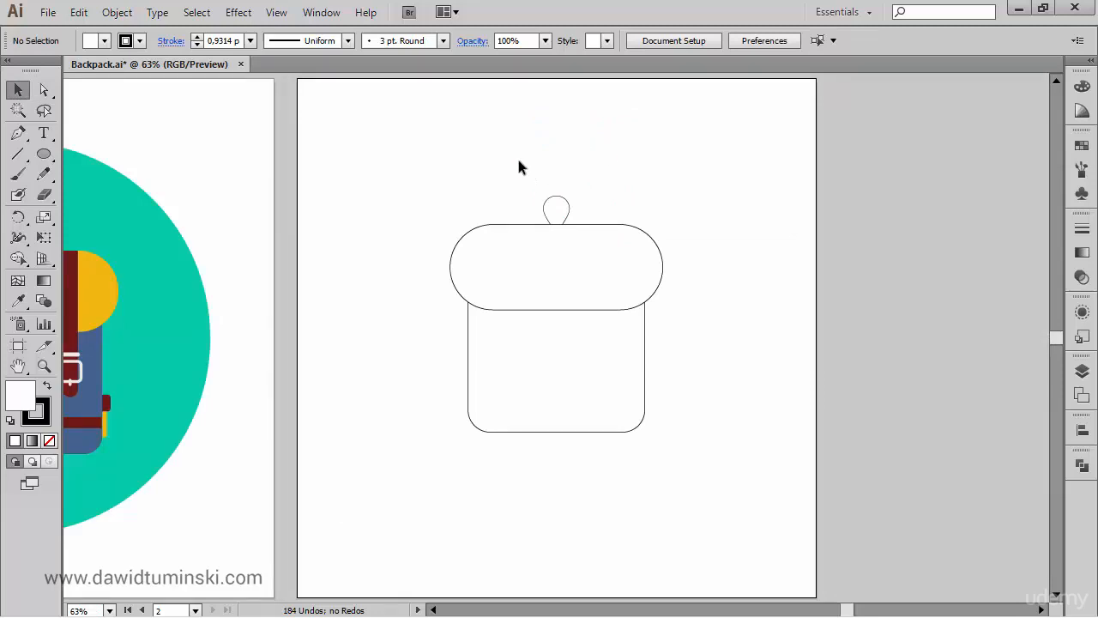
drag(420, 160, 692, 461)
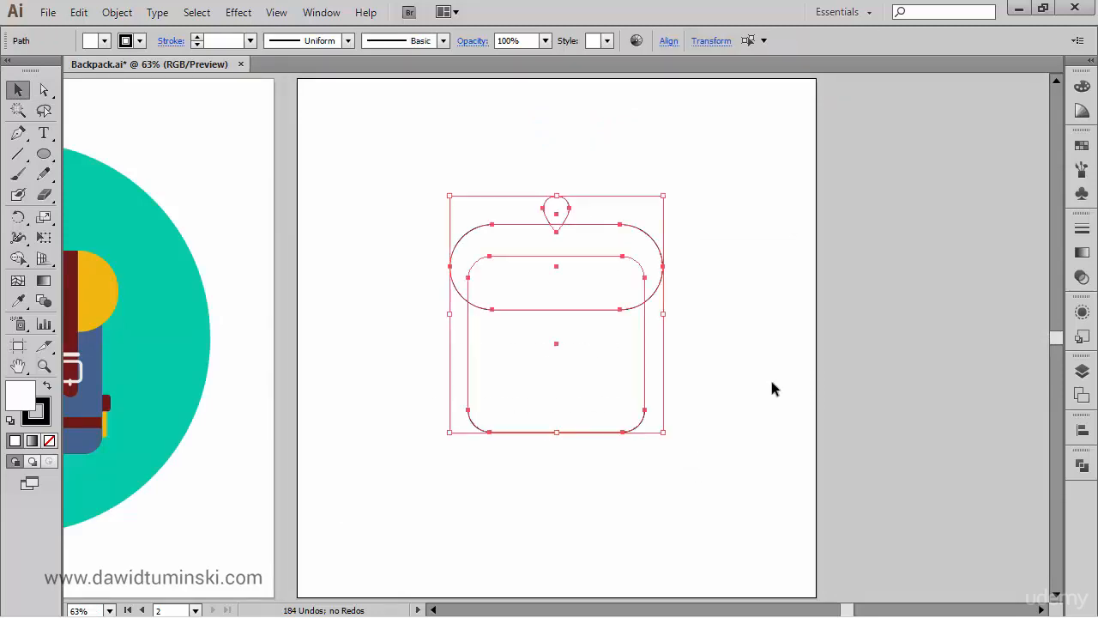
click(774, 383)
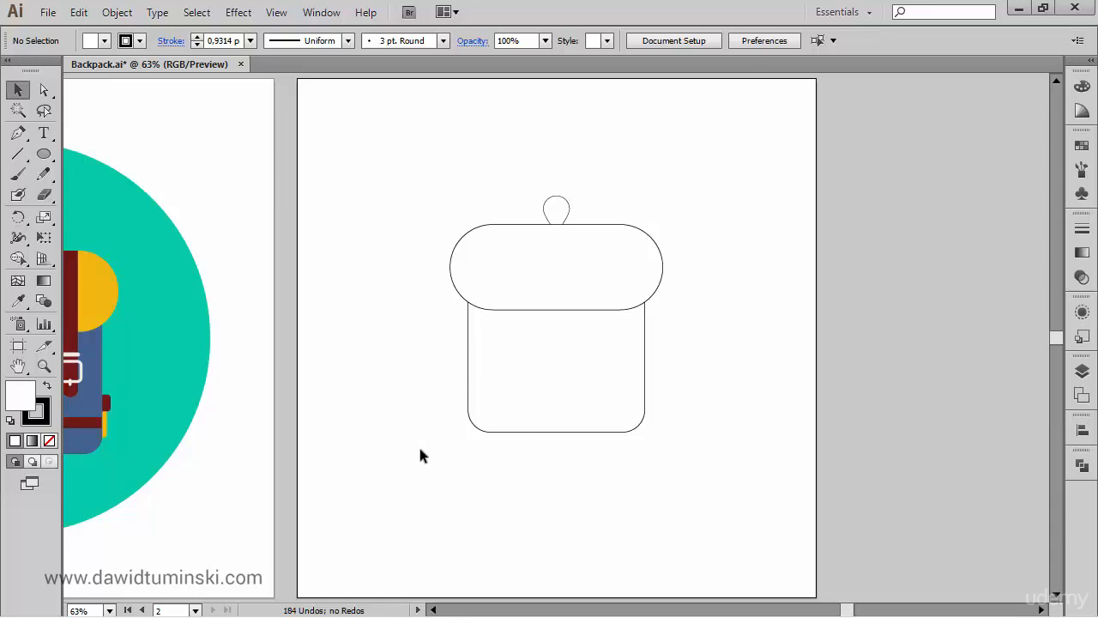
- Draw a rounded rectangle about 351 × 28 px across the lower body, send it behind everything and move it up slightly
drag(427, 447, 718, 363)
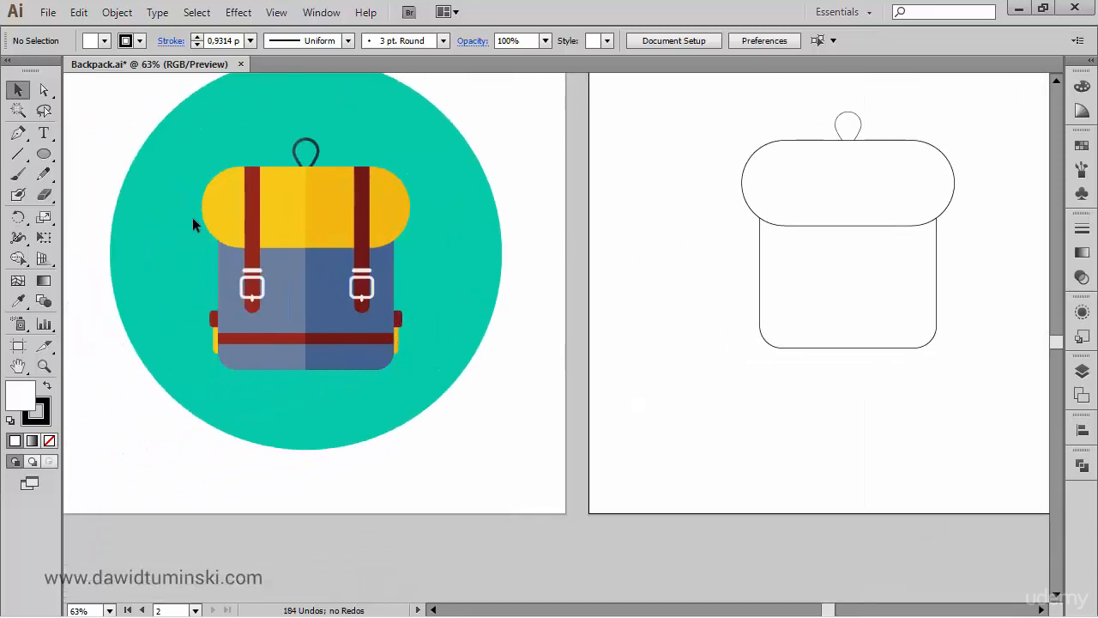
drag(51, 153, 138, 174)
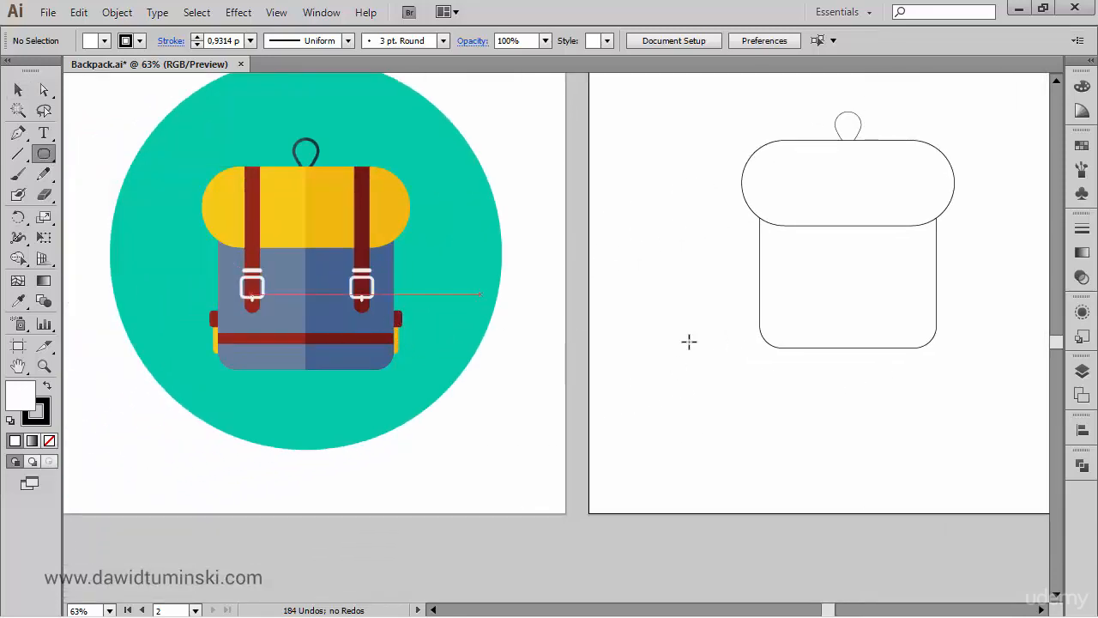
drag(956, 374, 762, 414)
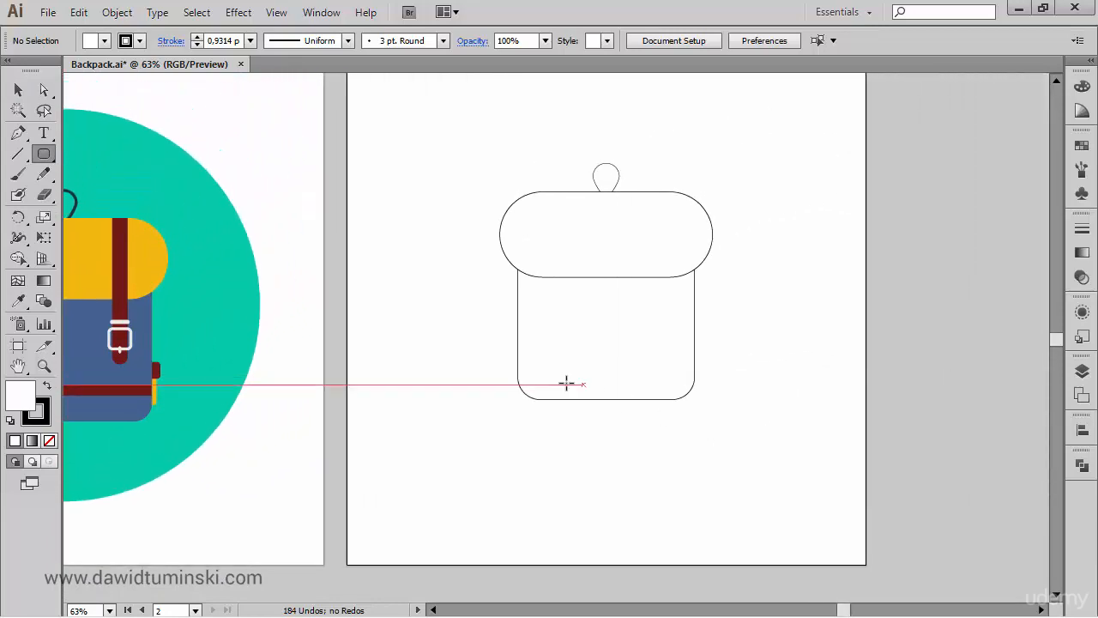
drag(511, 356, 702, 371)
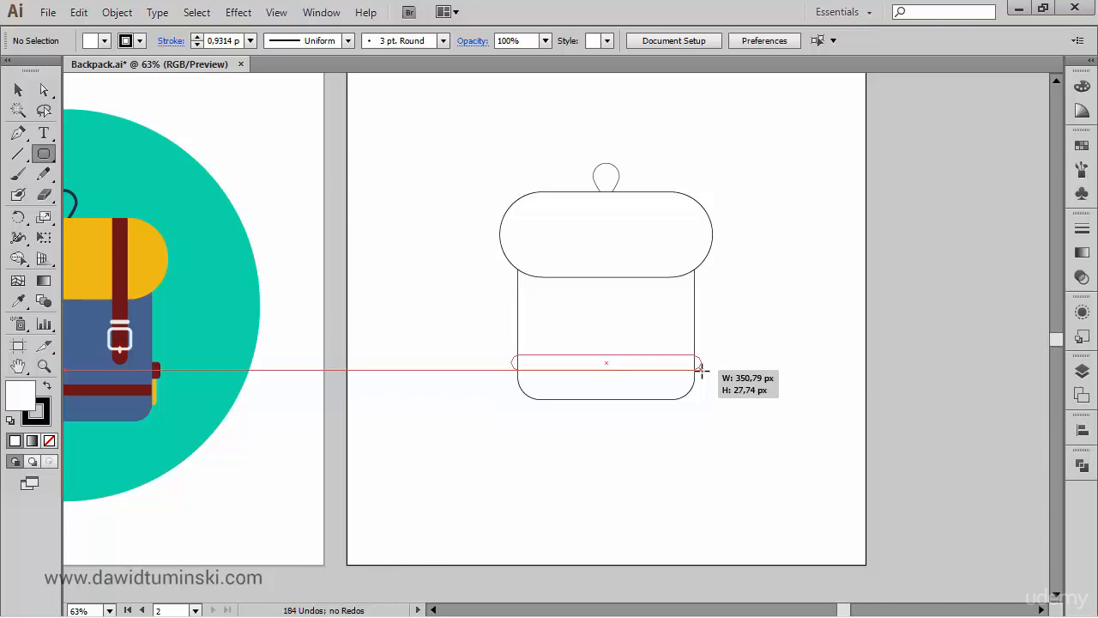
drag(702, 371, 702, 372)
key(Left)
drag(702, 370, 701, 371)
key(ctrl+shift+[)
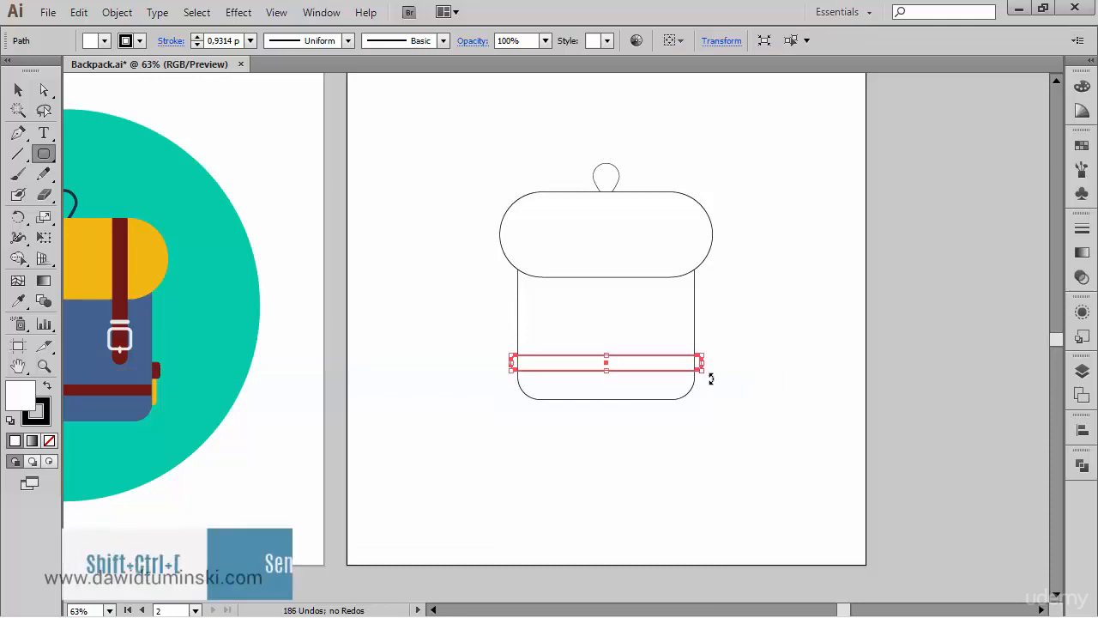
ctrl+click(737, 403)
drag(701, 366, 699, 362)
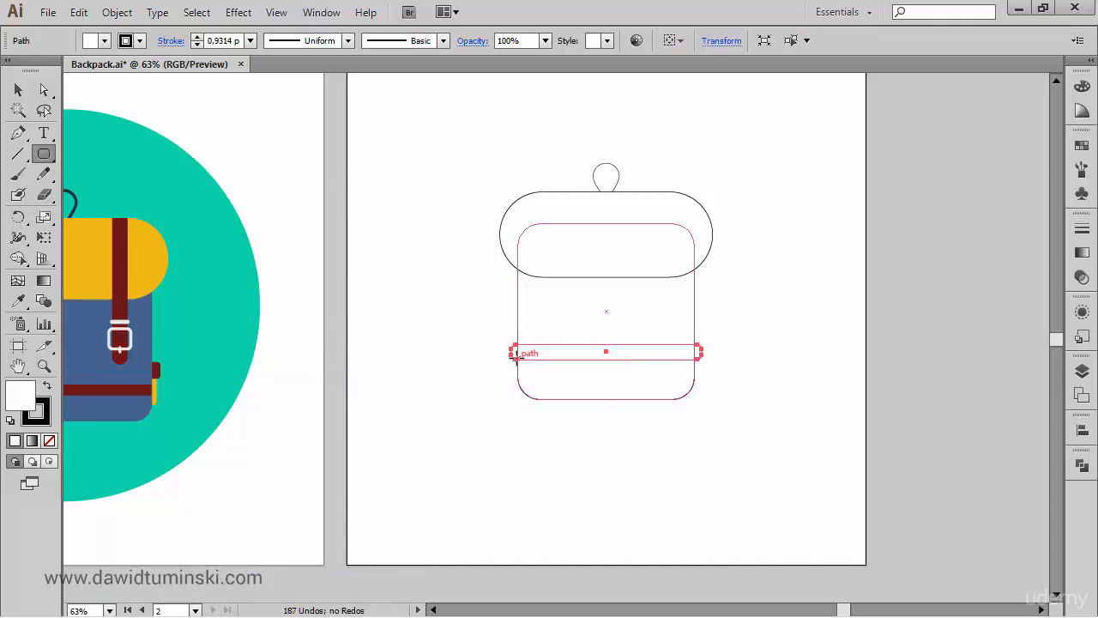
- Draw a second, slightly narrower rounded rectangle about 337 × 49 px just below the first, nudge it sideways into place and send it behind everything
drag(517, 358, 700, 384)
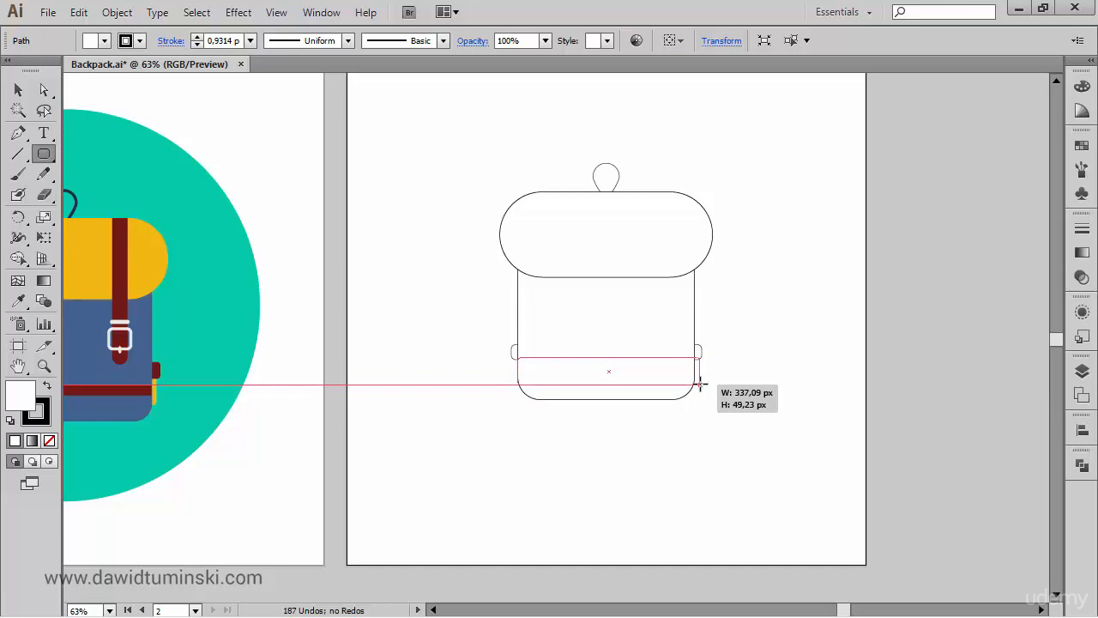
drag(700, 385, 700, 383)
key(Left)
key(Left)
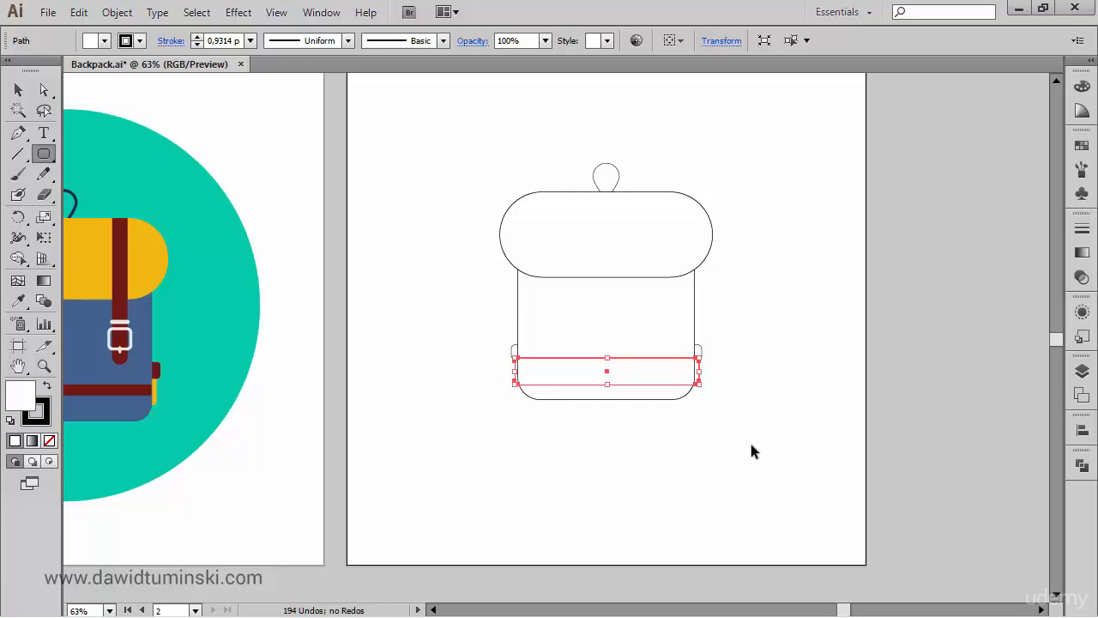
ctrl+click(743, 455)
ctrl+click(700, 367)
- Align all the backpack shapes to one another by their horizontal centres
drag(797, 502, 472, 108)
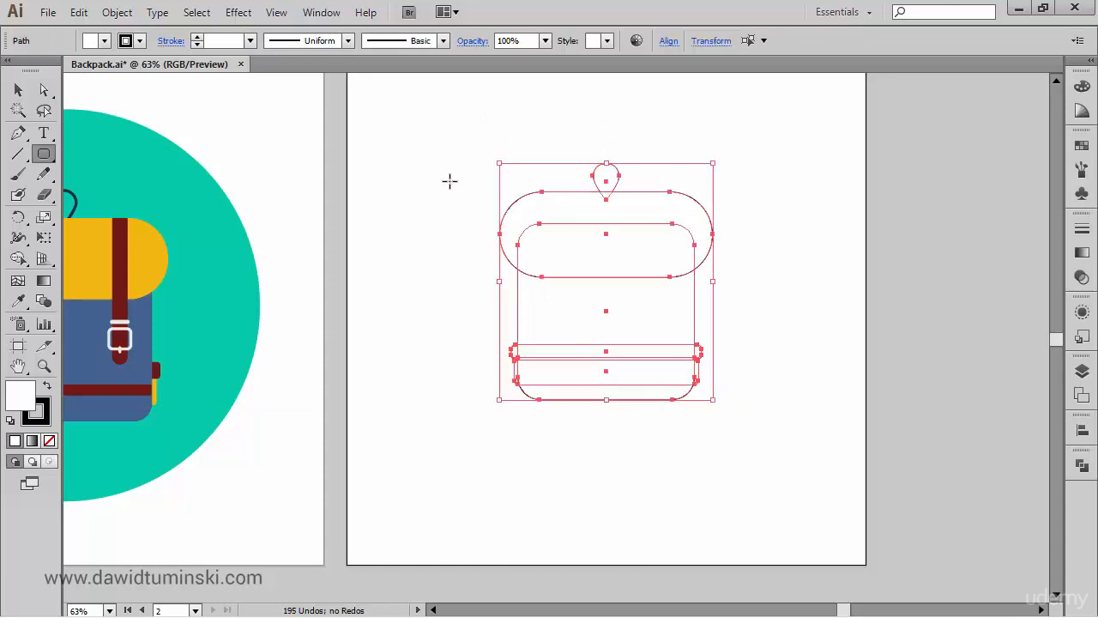
click(668, 40)
click(526, 86)
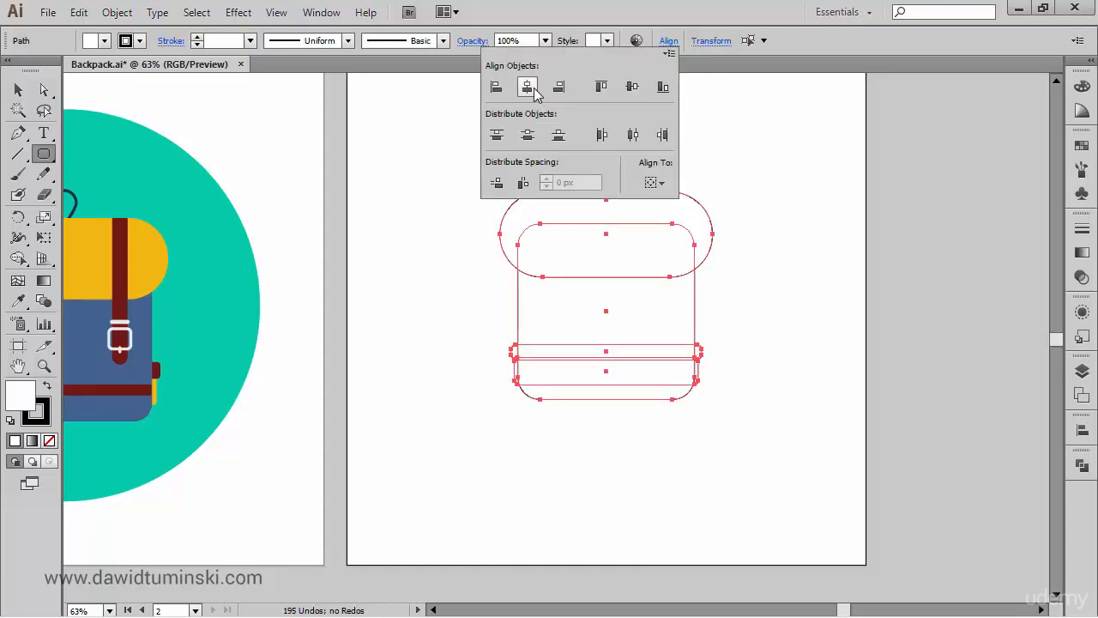
click(826, 289)
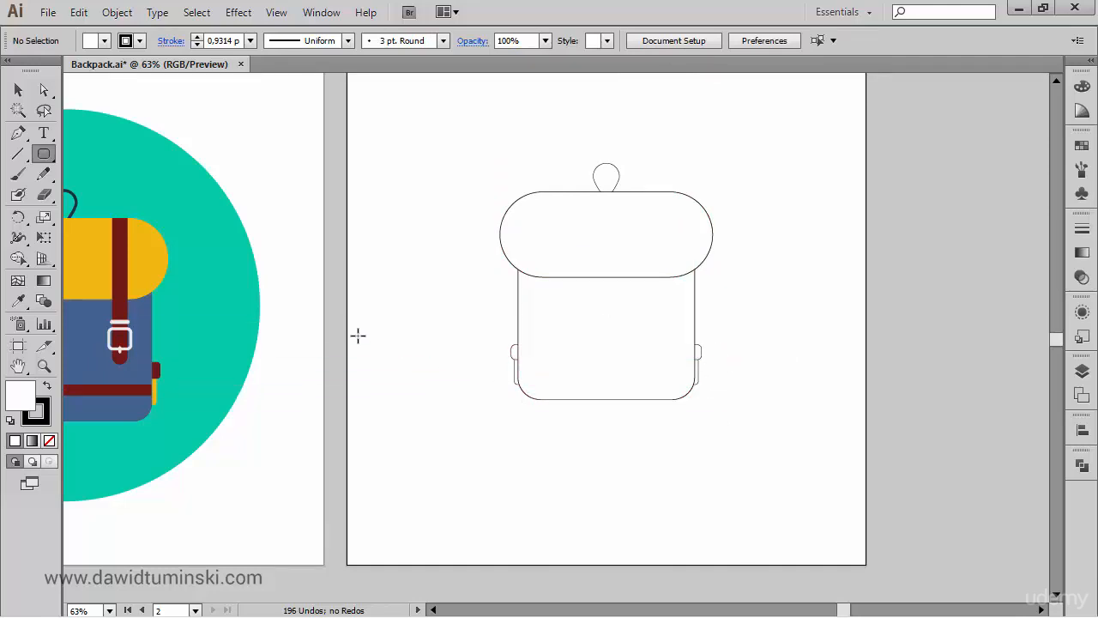
- Draw a narrow vertical rounded rectangle about 18 × 246 px as the left strap, running from the flap down onto the body
drag(355, 327, 411, 317)
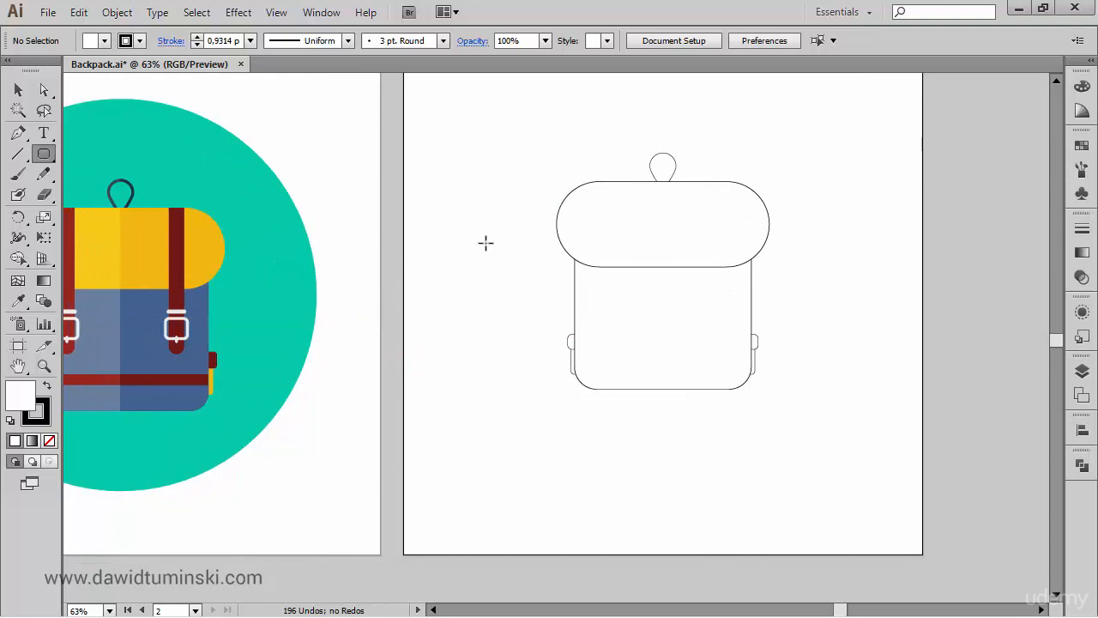
mouse_move(524, 108)
mouse_down()
mouse_move(645, 224)
mouse_move(841, 463)
mouse_up()
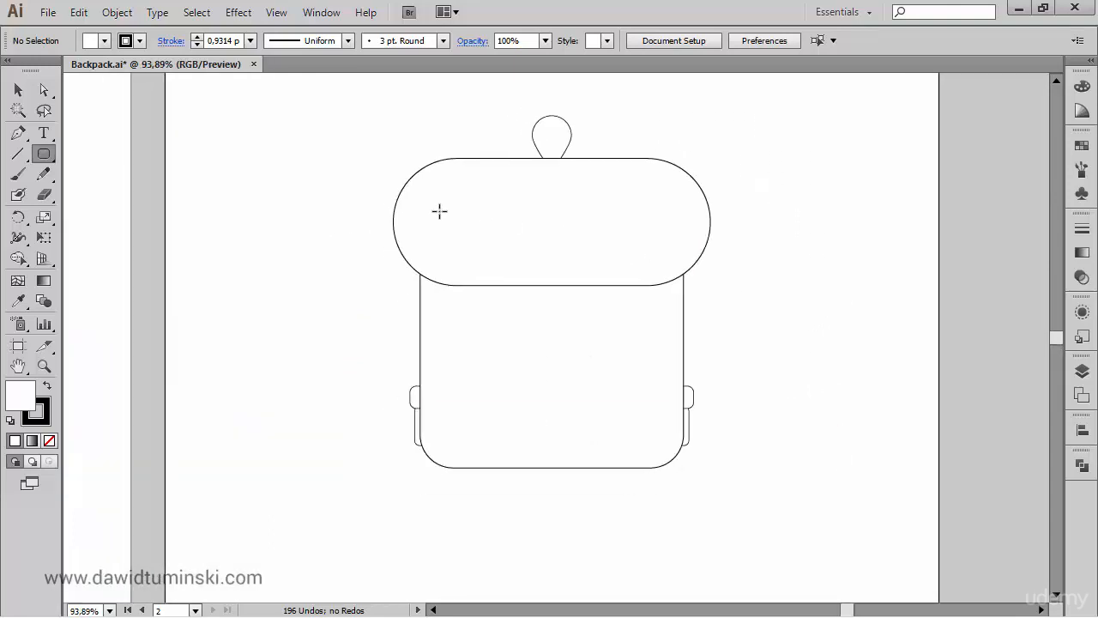
drag(462, 167, 476, 367)
key(Right)
key(Left)
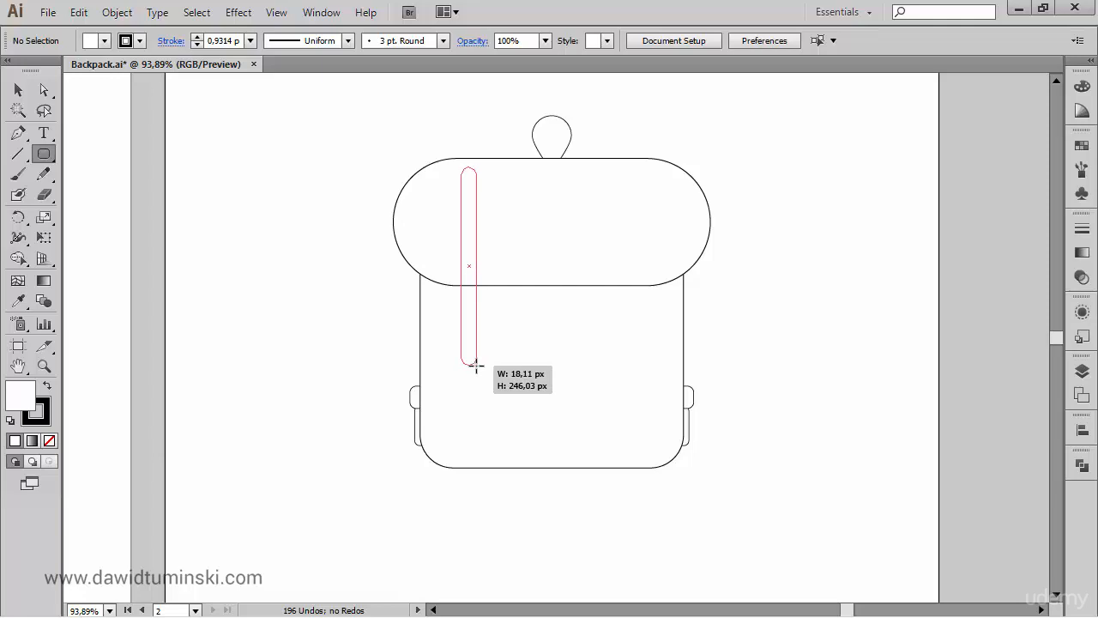
drag(477, 367, 476, 367)
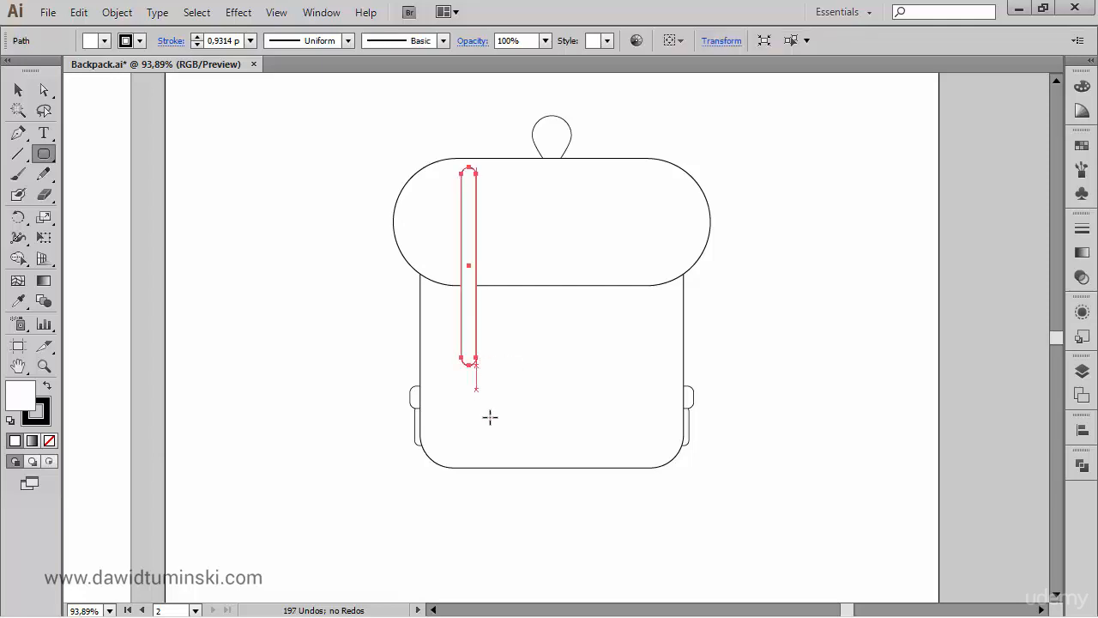
ctrl+click(769, 216)
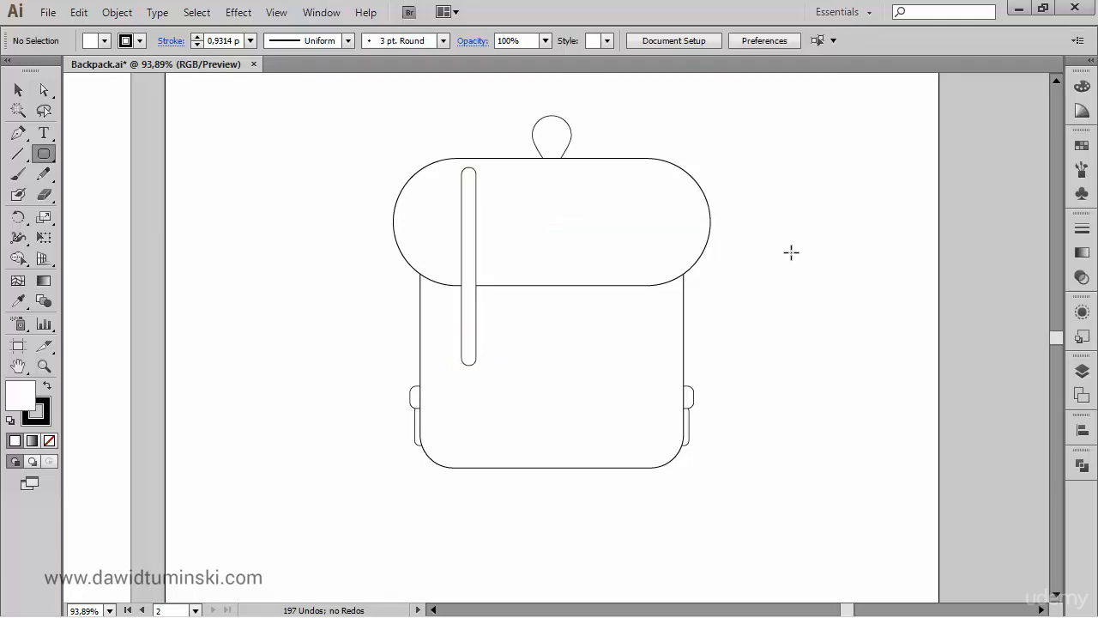
- Delete the curved top end of the strap and join the two open ends with a straight edge
key(ctrl+space)
drag(419, 128, 518, 221)
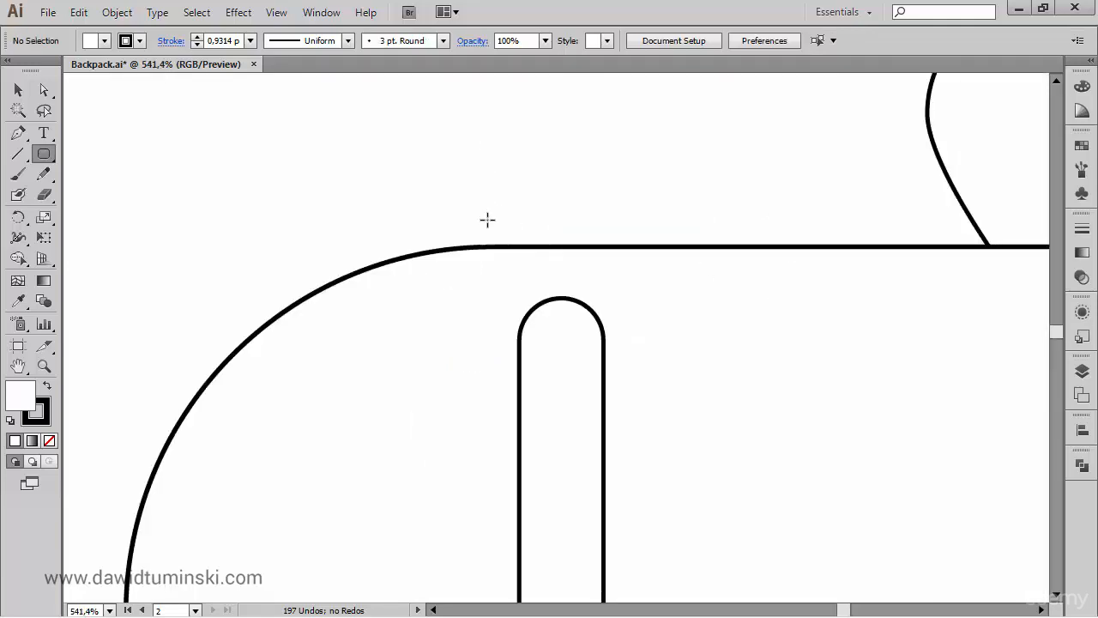
scroll(489, 218, down, 3)
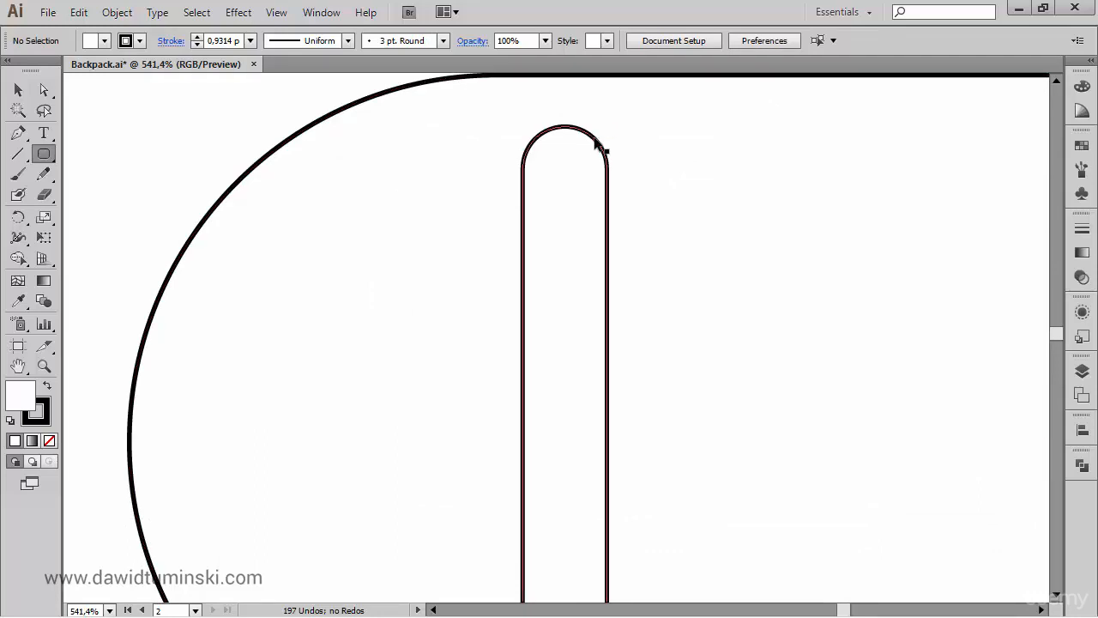
click(595, 135)
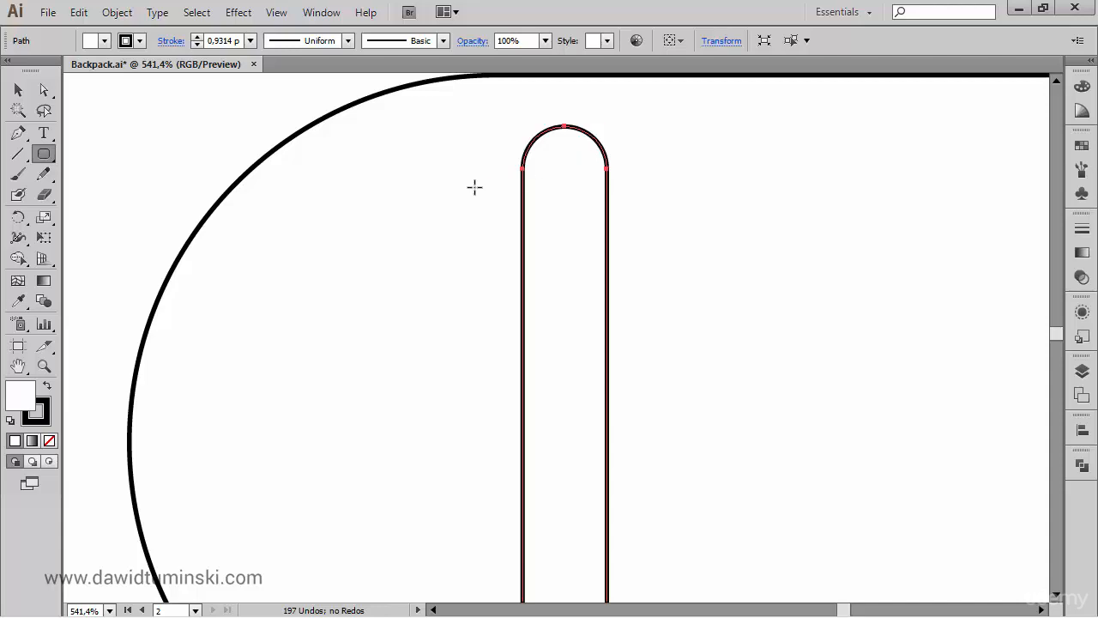
click(44, 89)
shift+click(242, 163)
drag(564, 126, 565, 128)
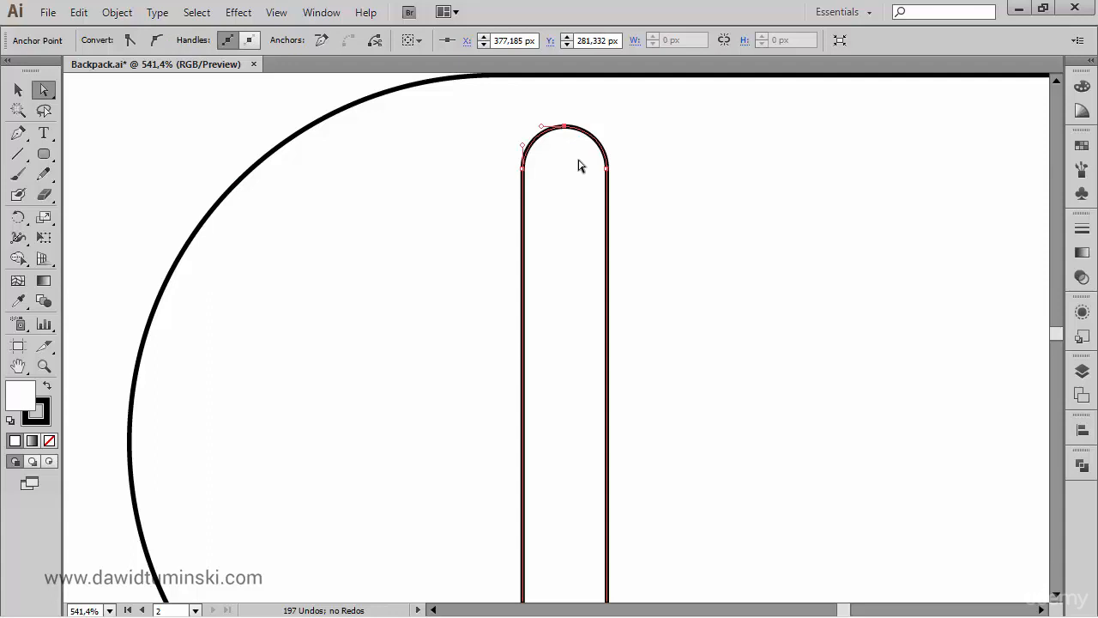
key(Delete)
click(564, 127)
key(Delete)
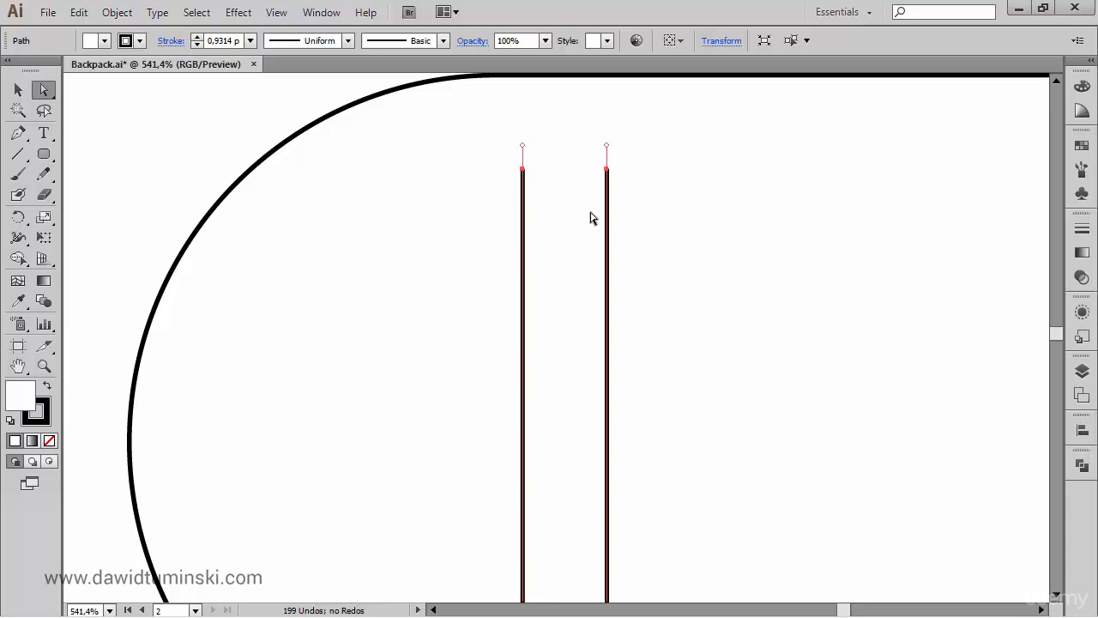
key(ctrl+j)
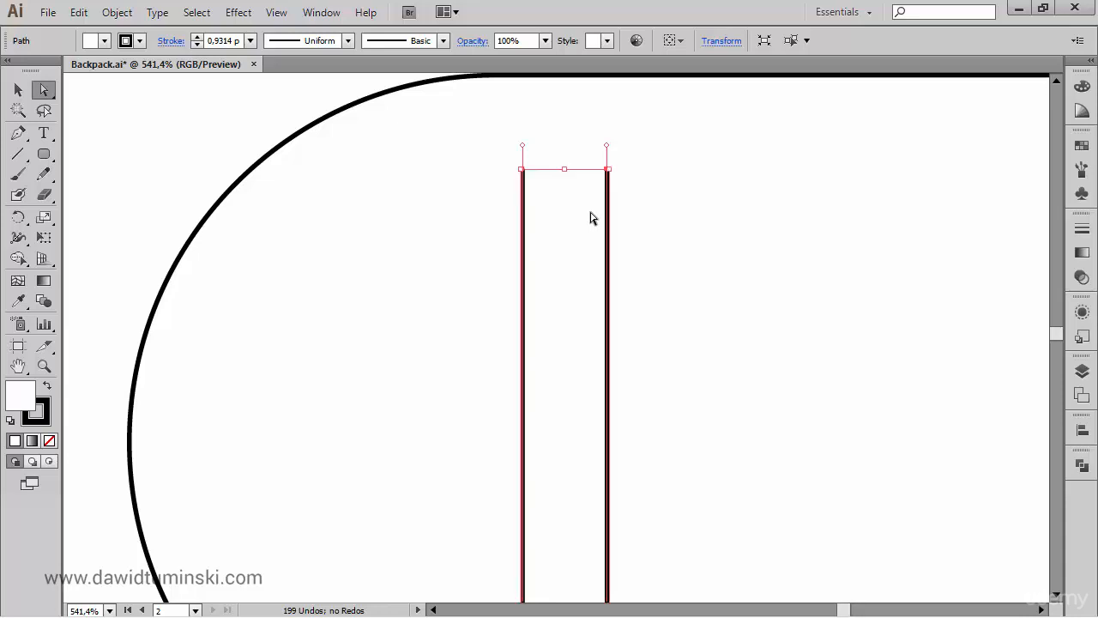
key(ctrl+j)
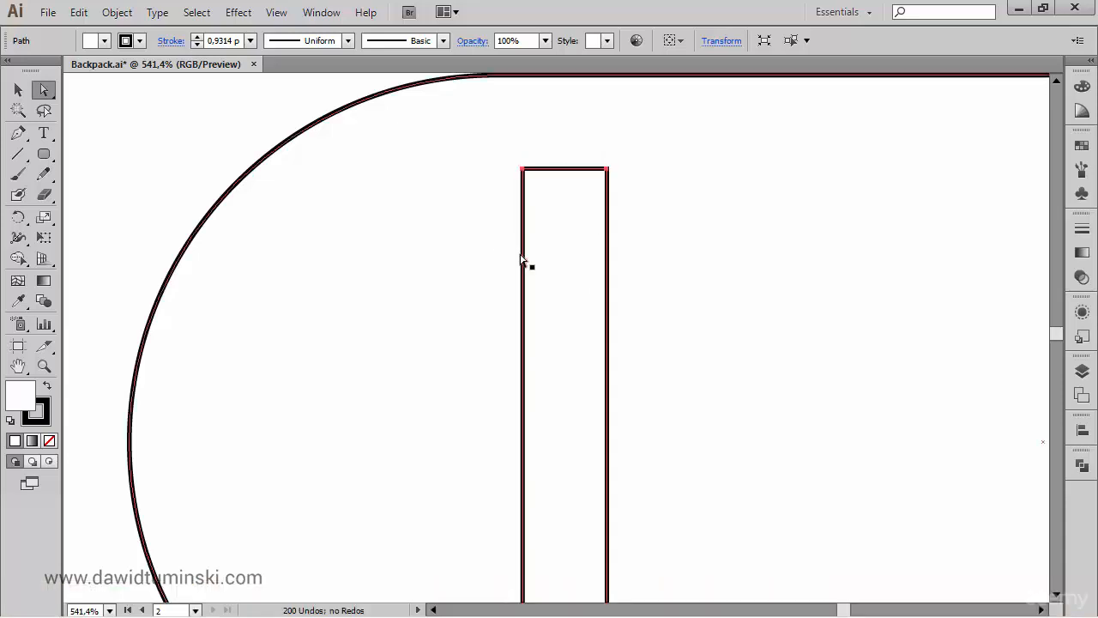
- Raise the strap's flat top edge until it lines up with the flap's upper edge
drag(569, 358, 568, 332)
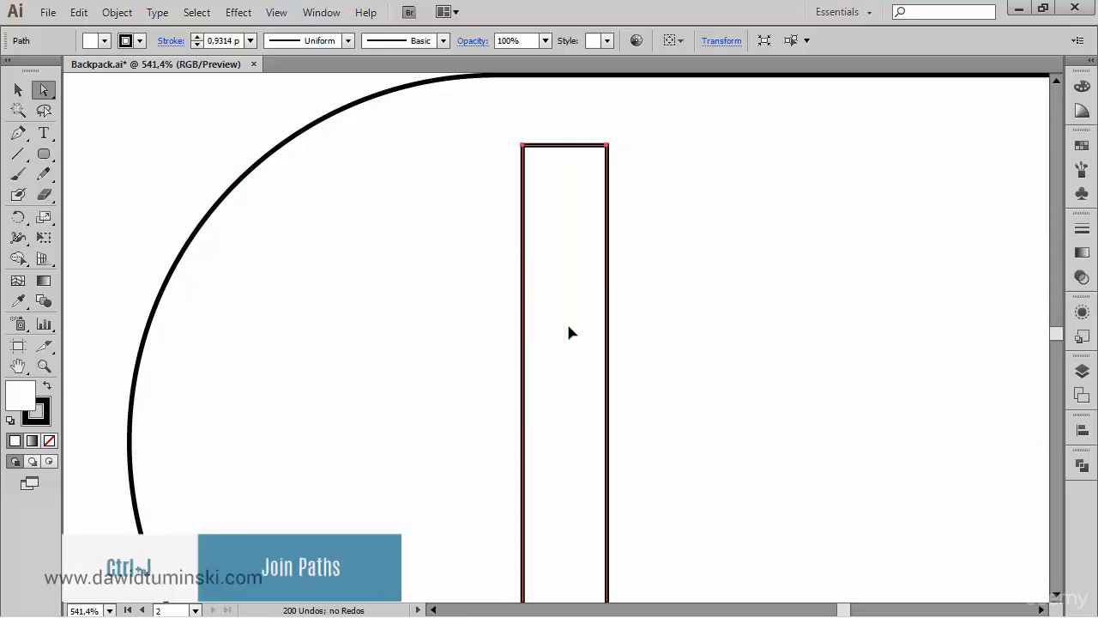
scroll(618, 317, up, 4)
drag(574, 403, 578, 335)
key(ctrl+minus)
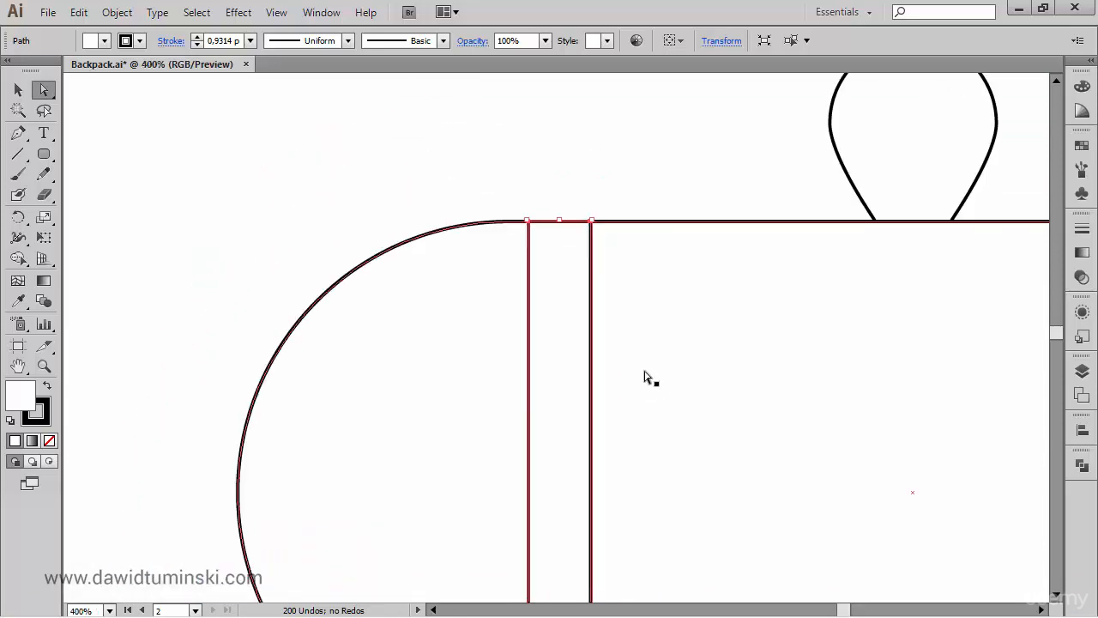
key(ctrl+minus)
key(ctrl+minus)
key(ctrl+minus)
key(ctrl+minus)
drag(643, 343, 625, 232)
click(888, 303)
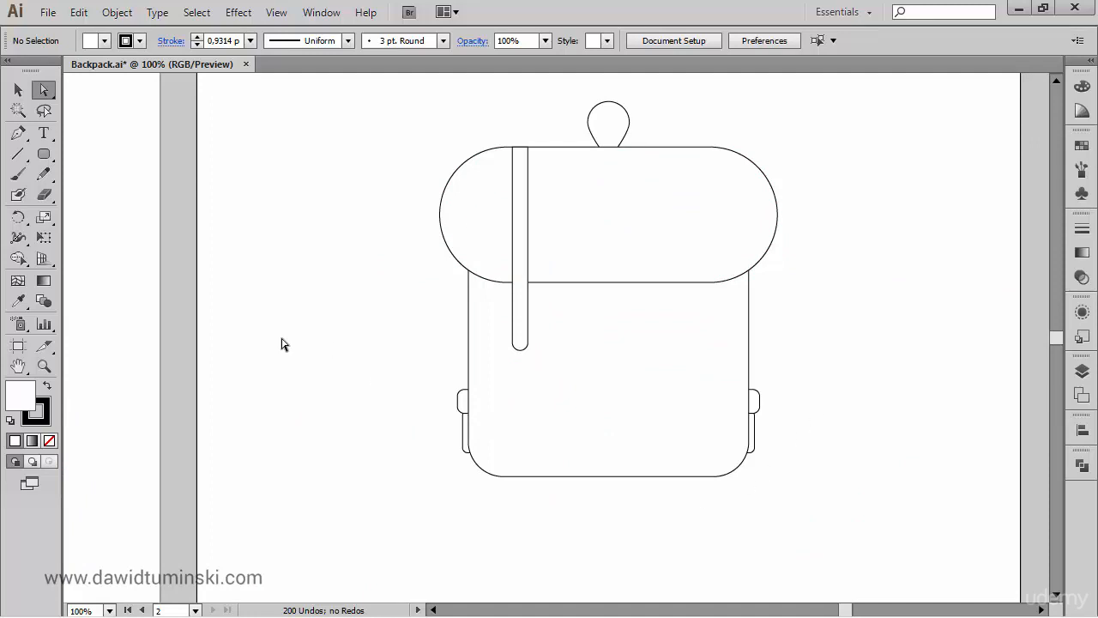
- Draw a nearly square rounded buckle slightly wider than the strap near its lower end, plus a thin rounded bar just above it
drag(269, 343, 277, 343)
drag(421, 100, 600, 392)
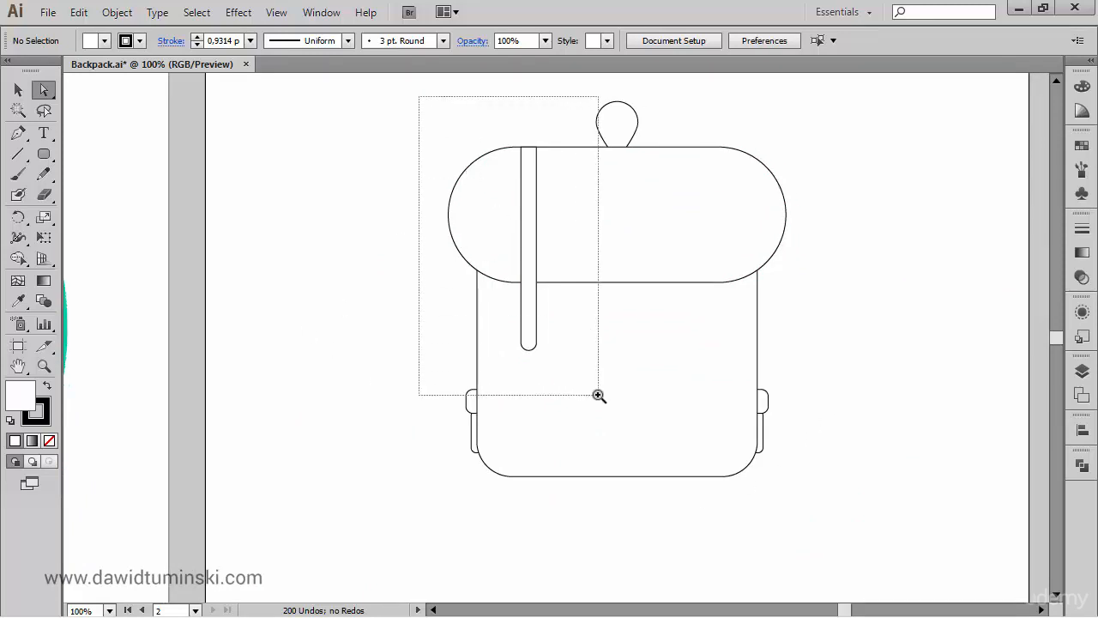
drag(47, 157, 103, 172)
drag(678, 522, 667, 454)
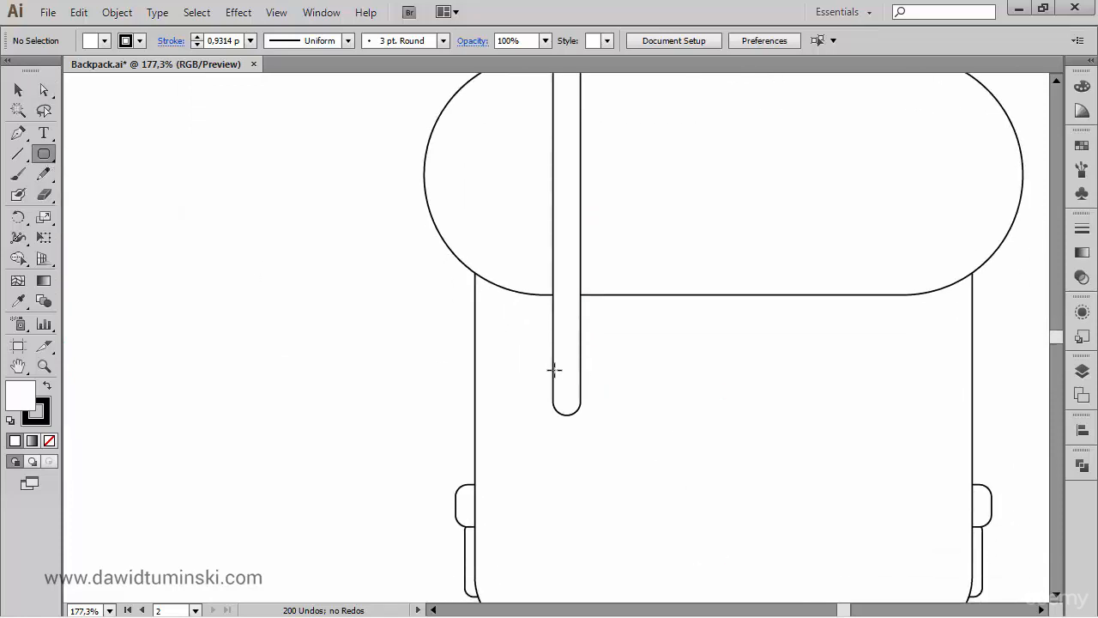
mouse_move(552, 361)
mouse_down()
mouse_move(589, 403)
mouse_move(585, 394)
mouse_up()
key(Left)
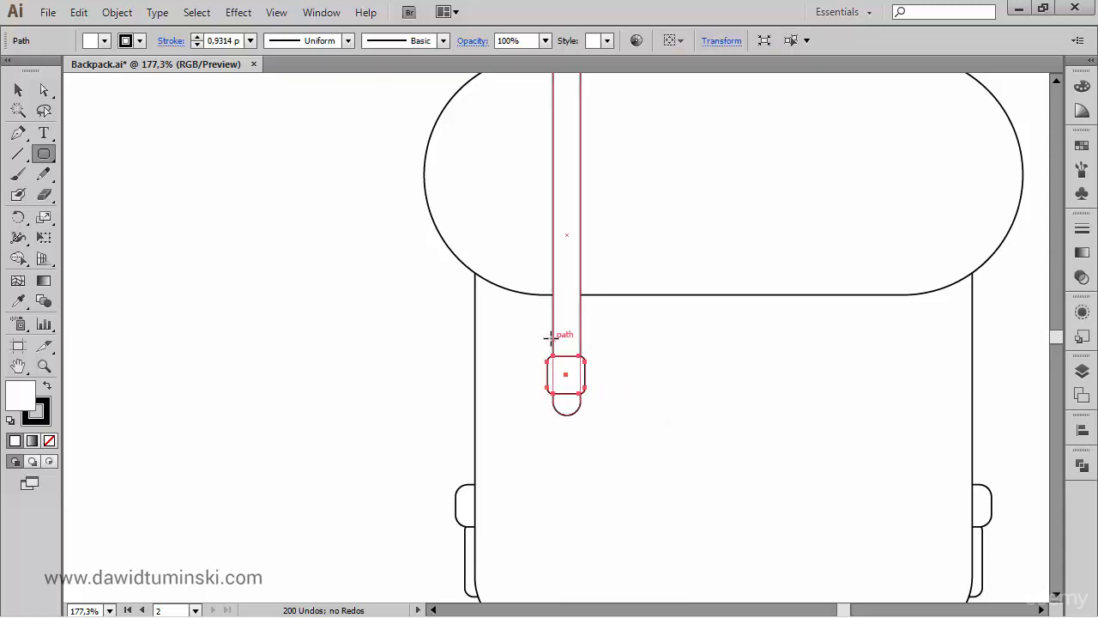
drag(550, 334, 586, 342)
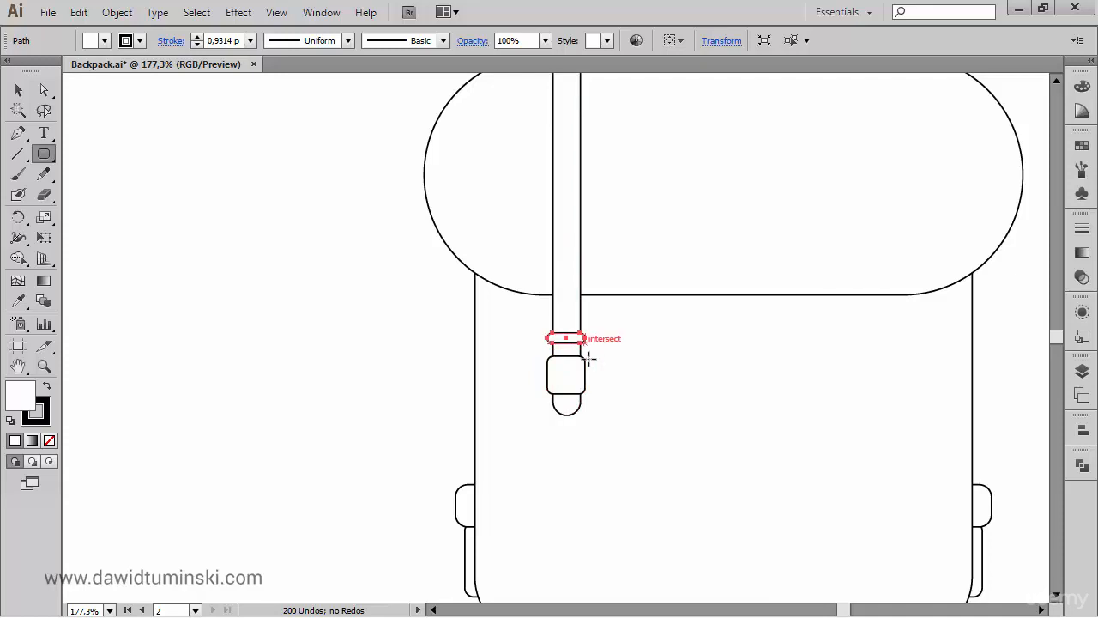
- Move the buckle slightly closer to the bar and draw a small vertical rounded prong across the buckle's lower edge
drag(580, 388, 568, 399)
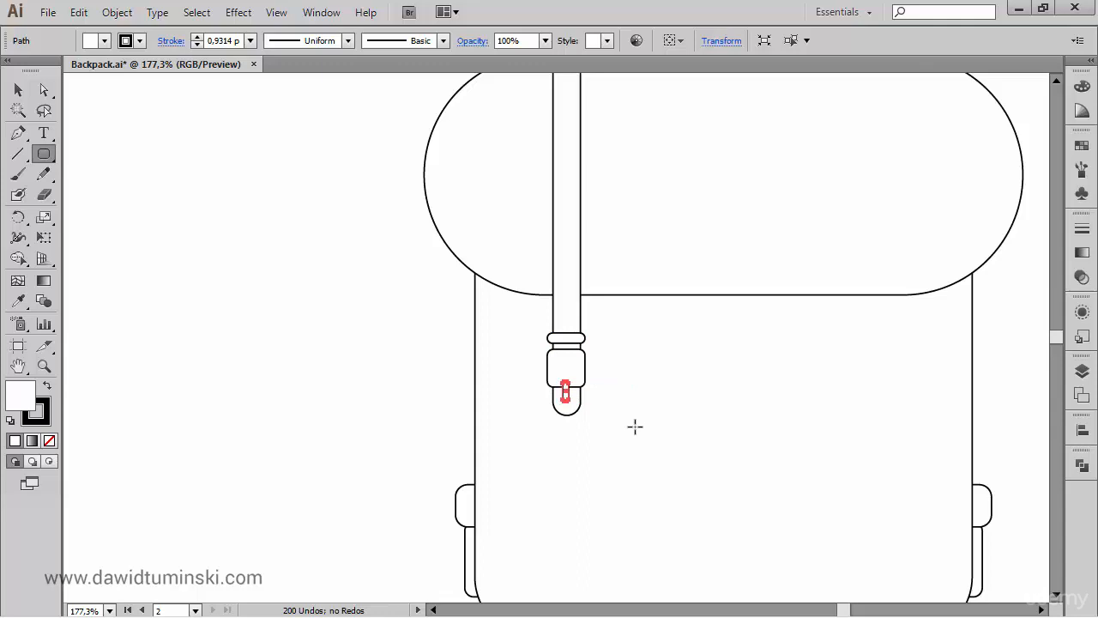
ctrl+click(360, 339)
drag(386, 320, 356, 353)
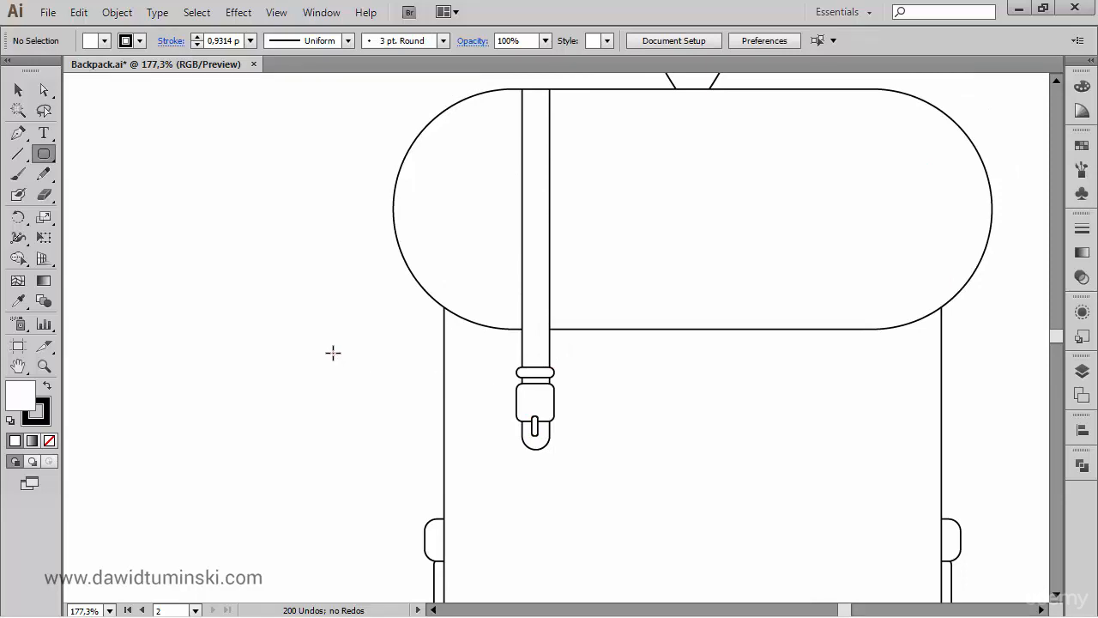
- Center the thin bar, buckle and prong horizontally on the strap, using the strap as the key object
key(v)
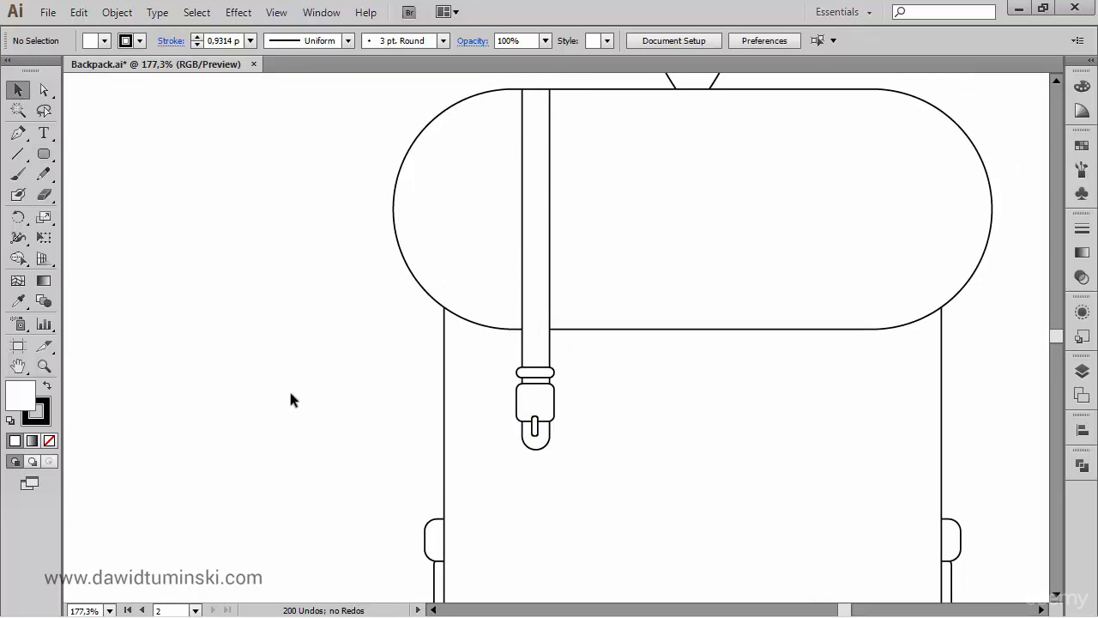
click(542, 375)
shift+click(549, 402)
shift+click(535, 436)
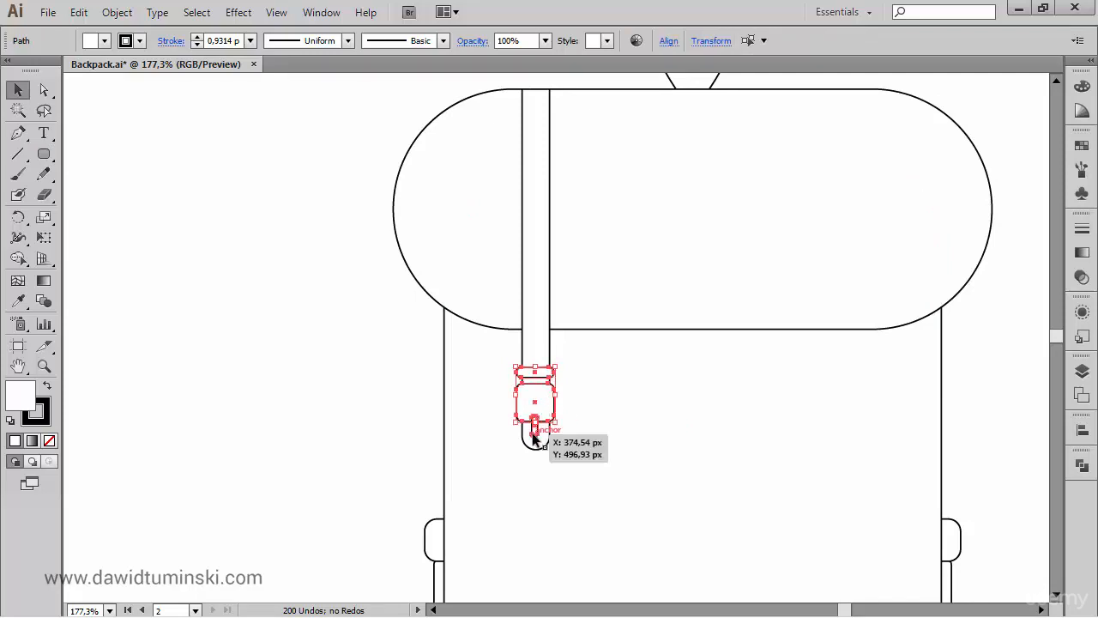
shift+click(541, 306)
shift+click(539, 301)
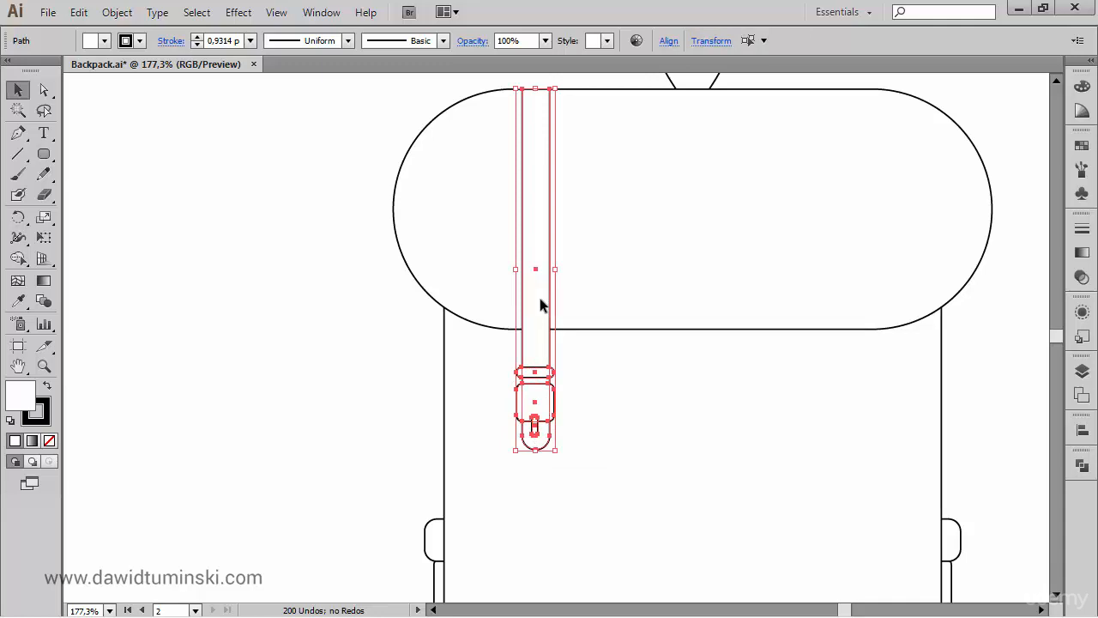
click(539, 300)
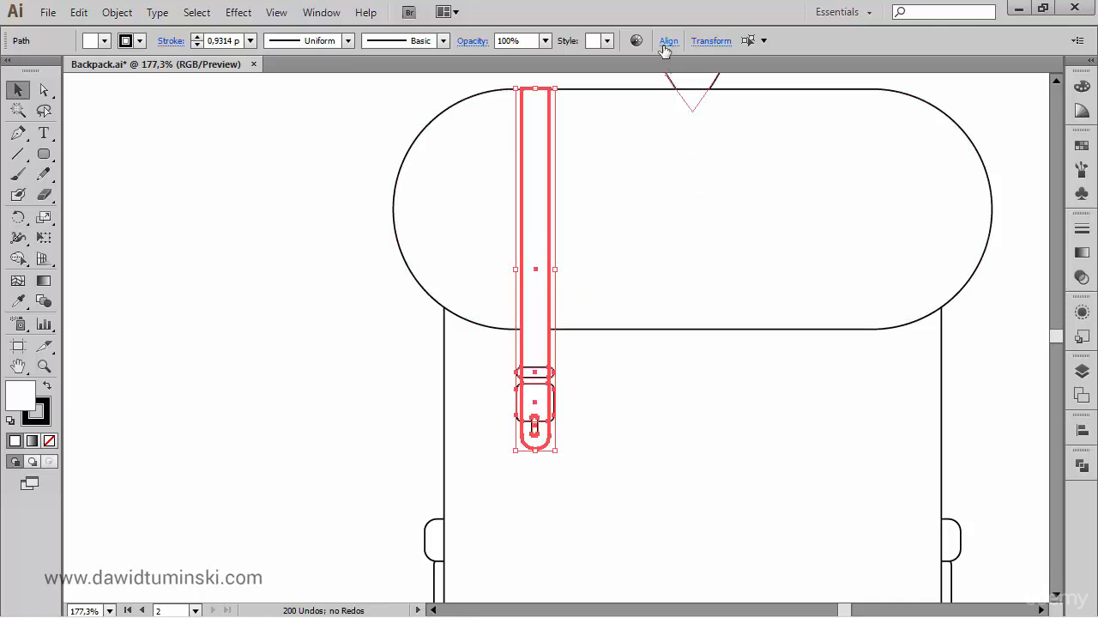
click(1082, 432)
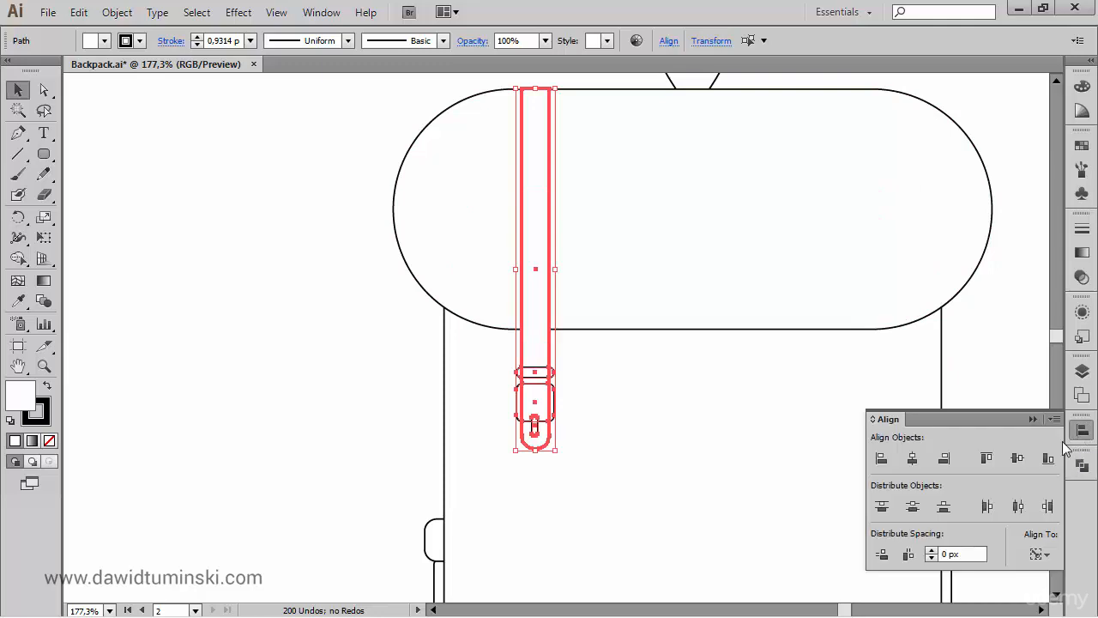
click(1040, 554)
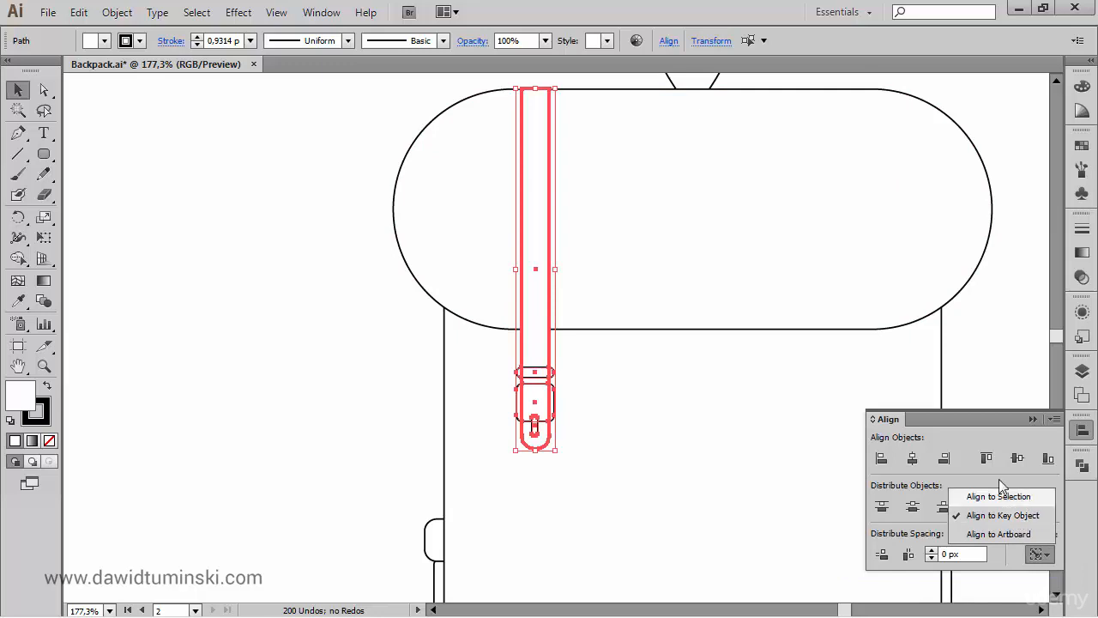
click(914, 460)
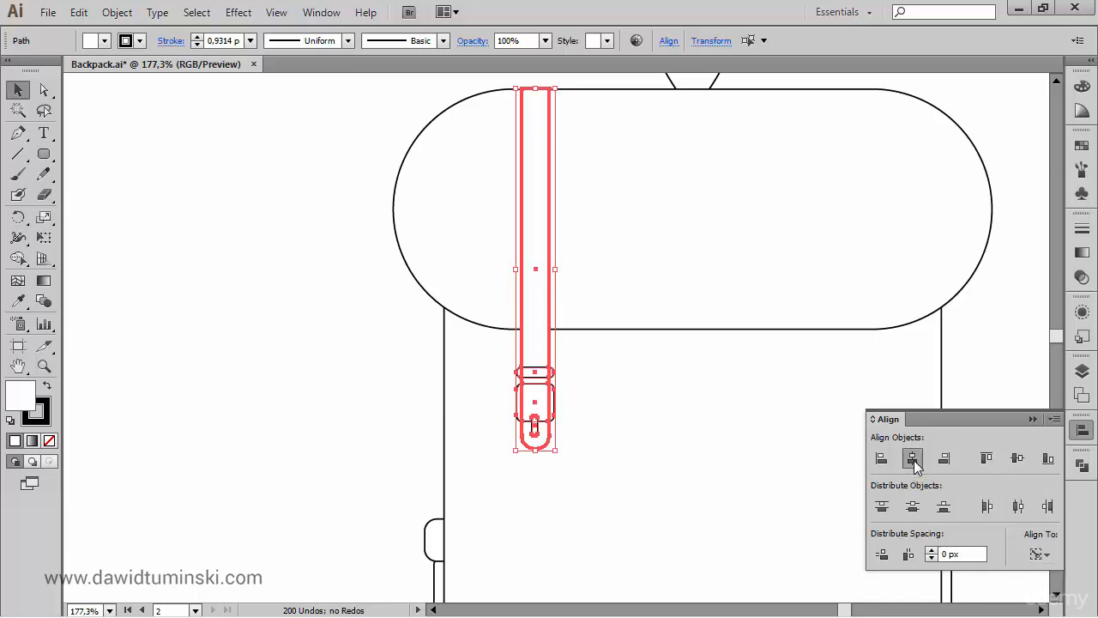
click(914, 460)
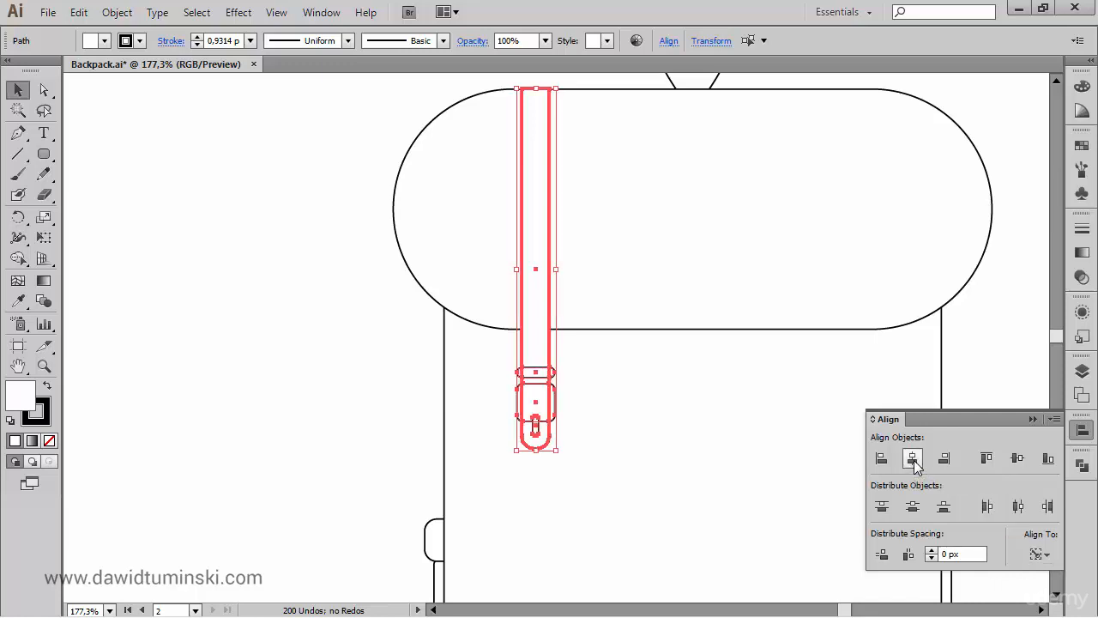
click(292, 300)
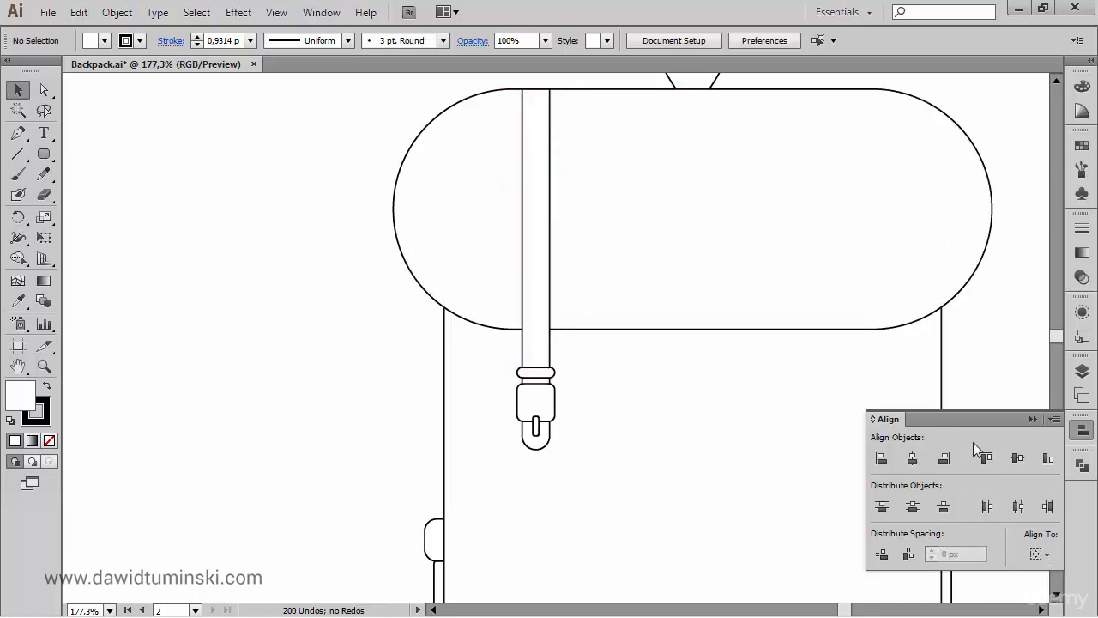
click(1033, 419)
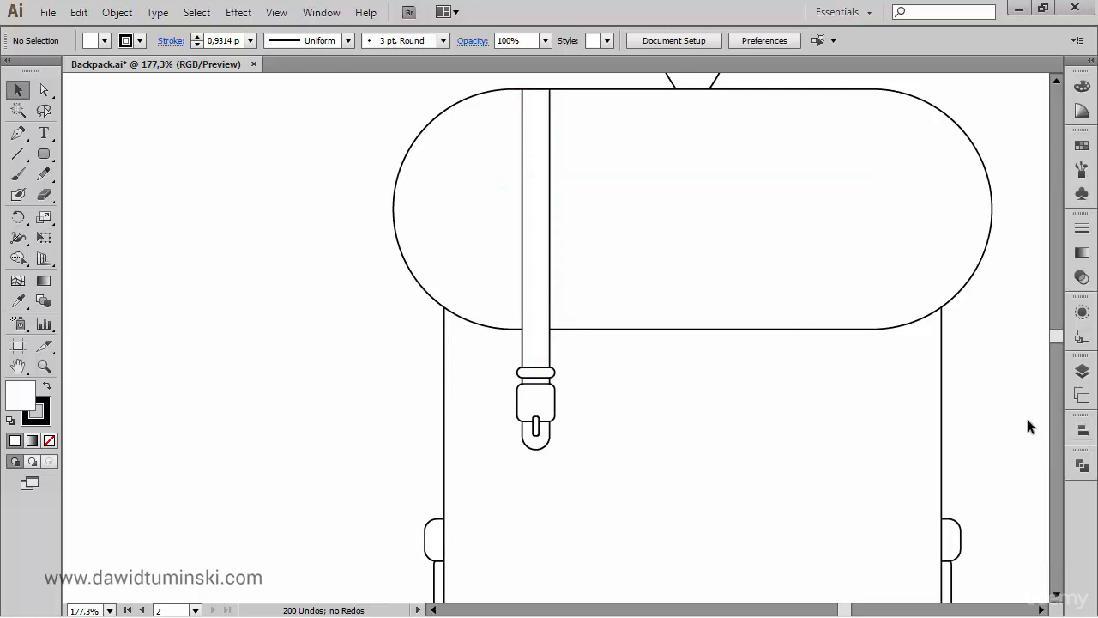
- Duplicate the strap with its bar, buckle and prong straight across to the mirrored position on the backpack's right side
click(536, 429)
shift+click(552, 372)
shift+click(544, 338)
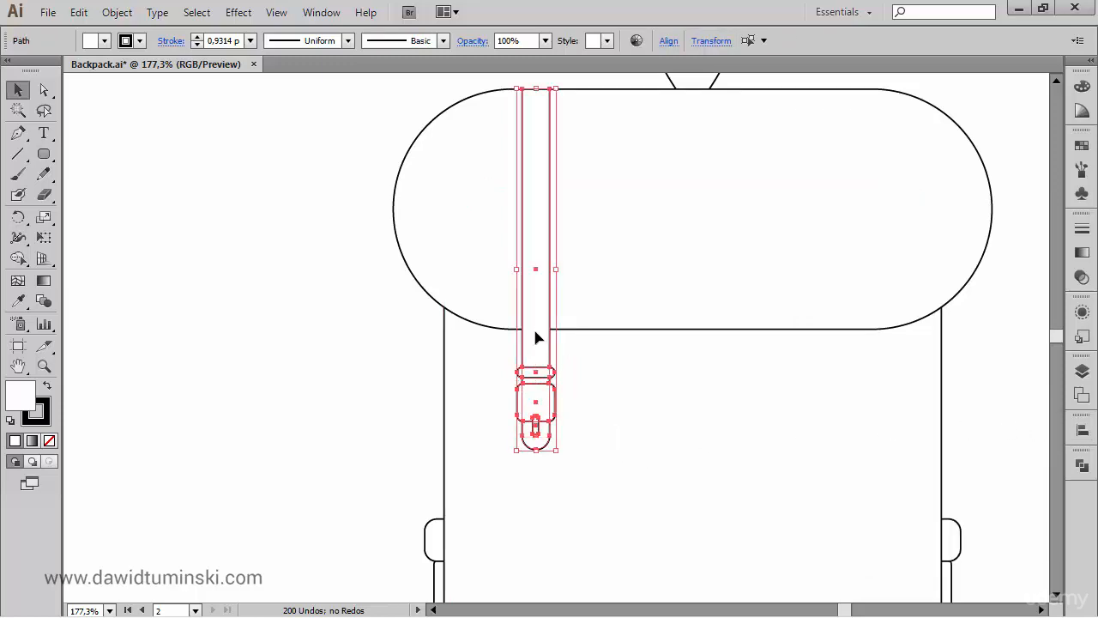
drag(535, 337, 862, 418)
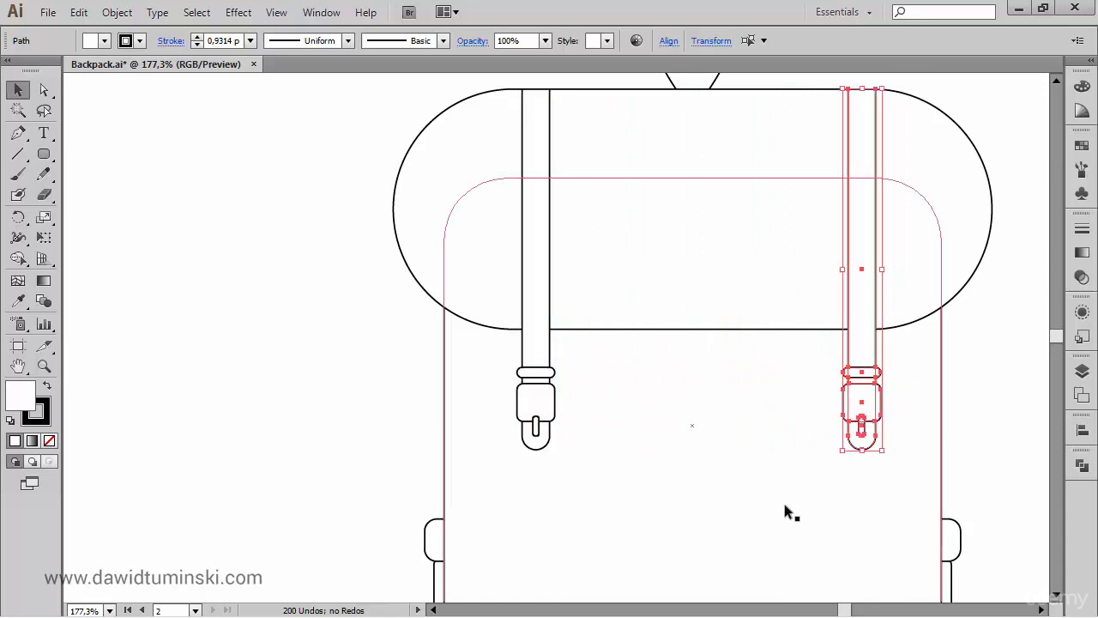
click(325, 387)
- Draw a thin horizontal rectangular band across the full width of the body, just above its rounded lower corners
scroll(317, 350, down, 3)
scroll(300, 296, right, 2)
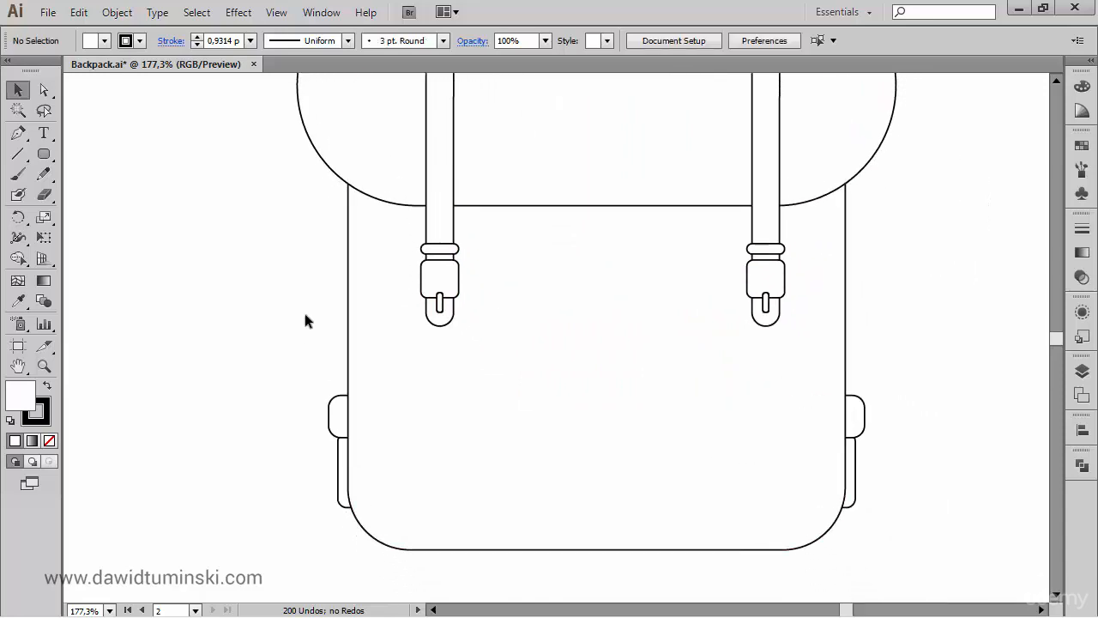
drag(43, 153, 86, 151)
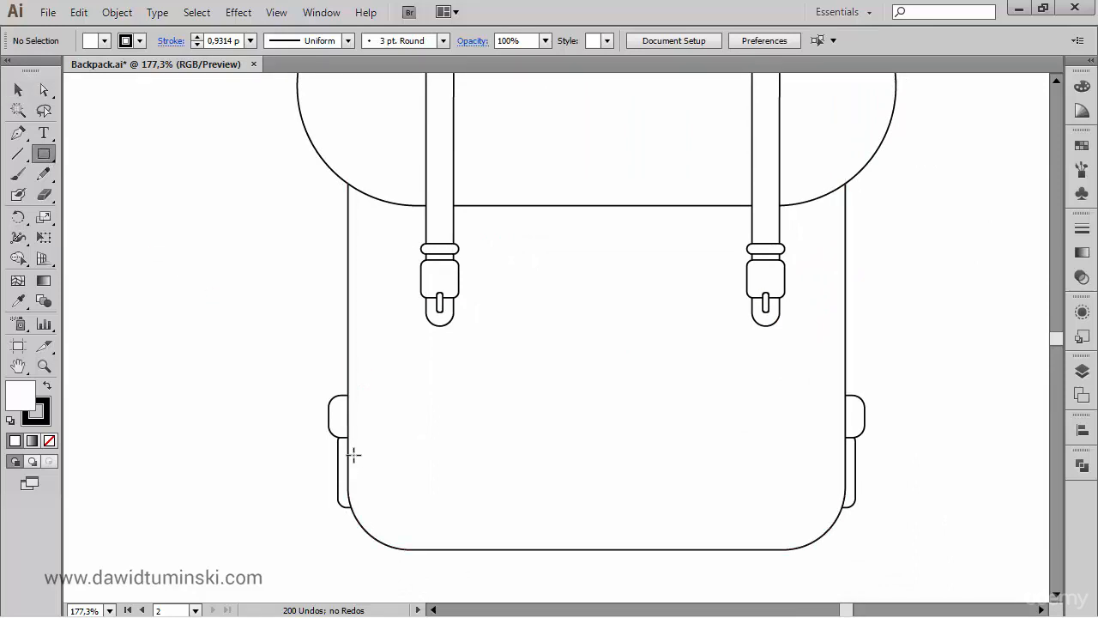
drag(348, 454, 845, 480)
key(ctrl+shift+a)
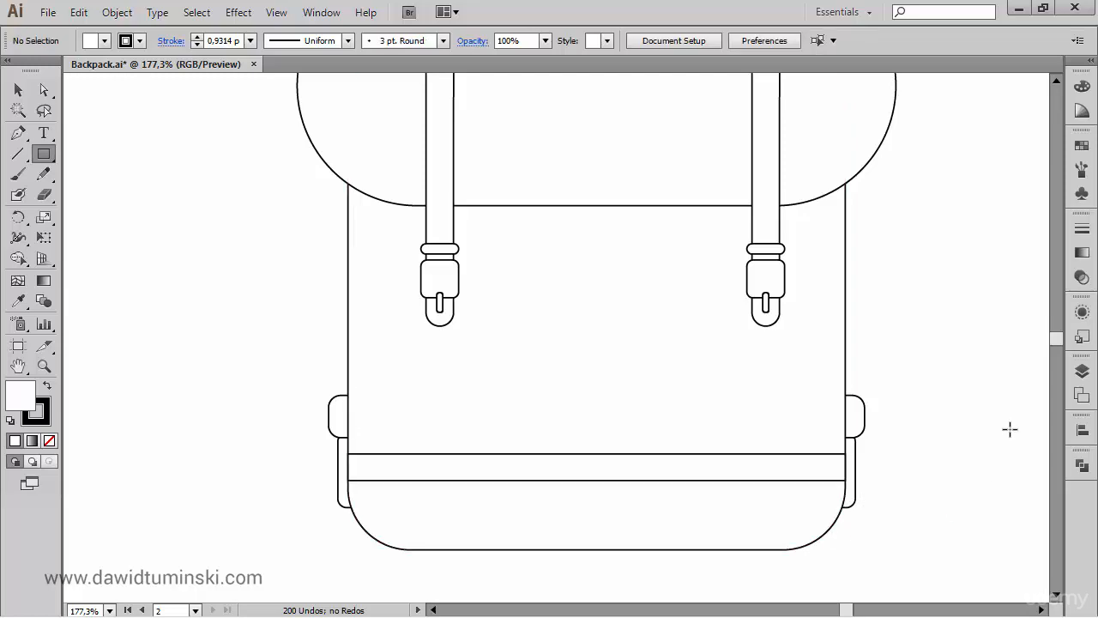
- Lock the backpack body's outline and select both straps together with their bars, buckles and prongs
key(ctrl+0)
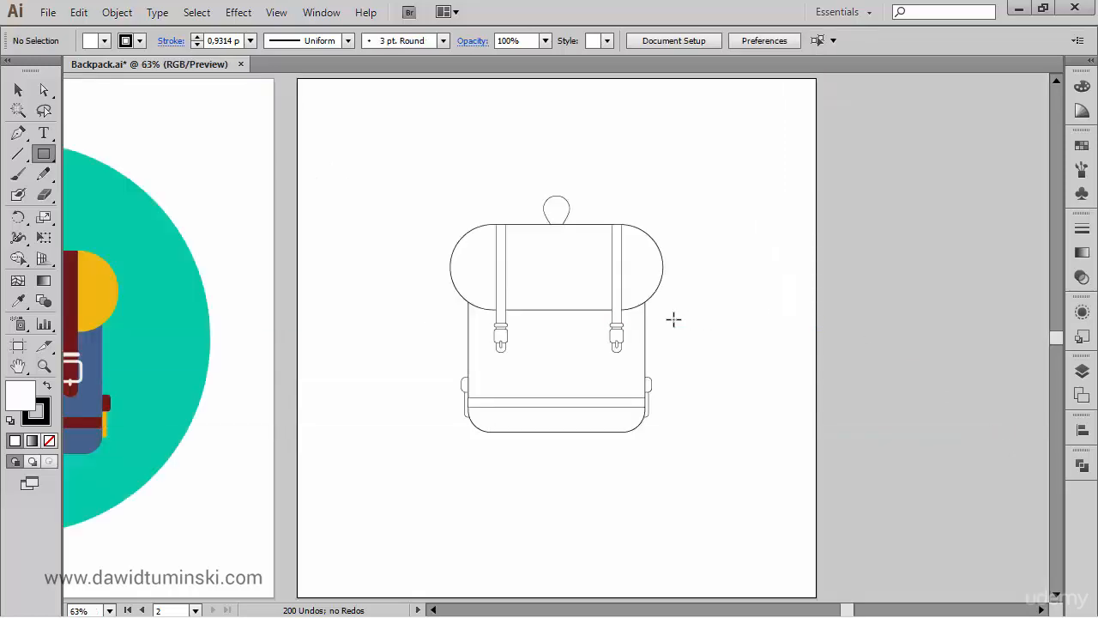
key(a)
click(480, 327)
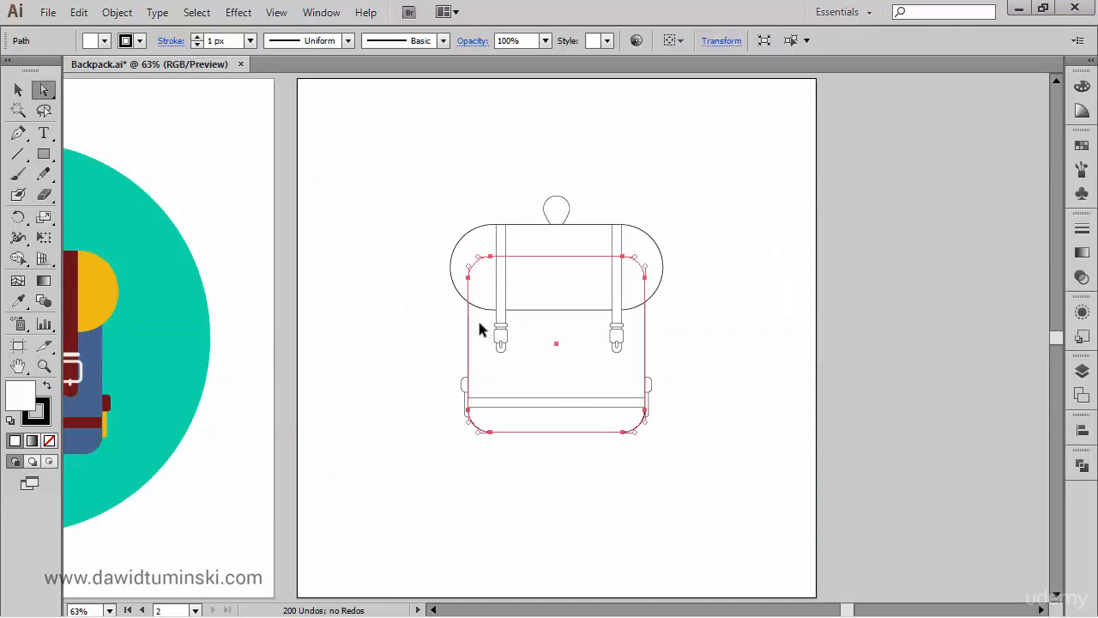
key(ctrl+2)
mouse_move(477, 311)
mouse_down()
mouse_move(498, 330)
mouse_move(484, 331)
mouse_up()
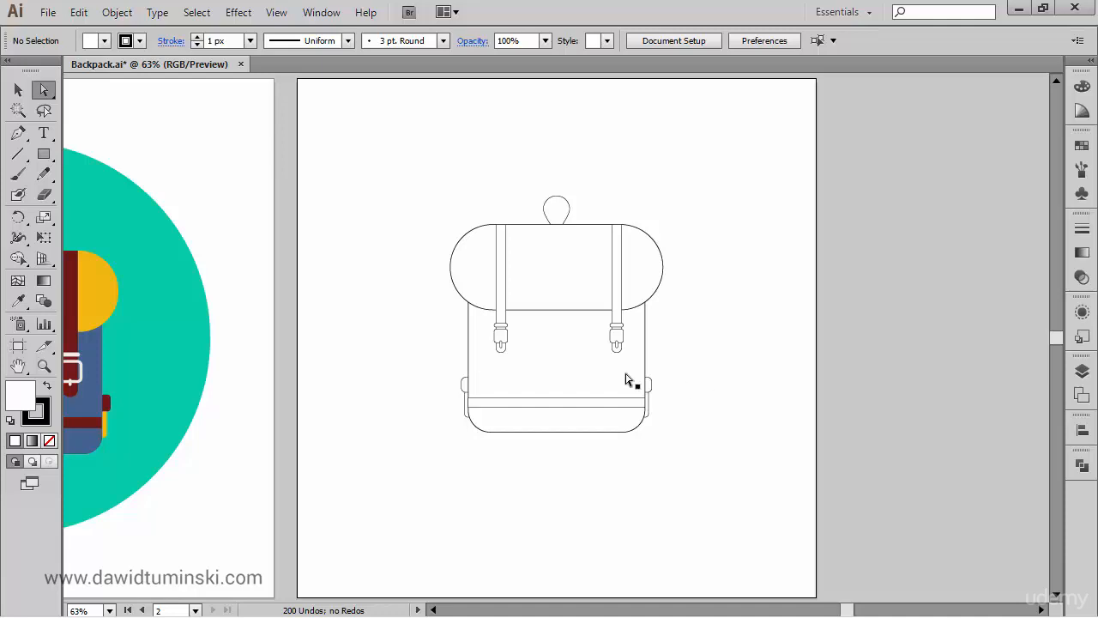
drag(479, 314, 640, 378)
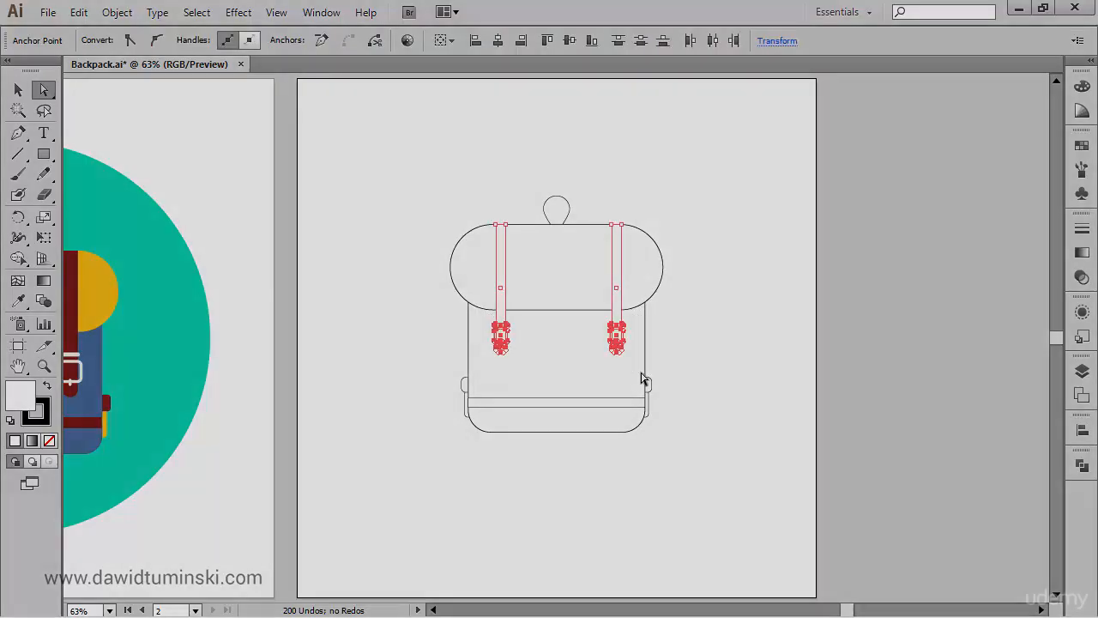